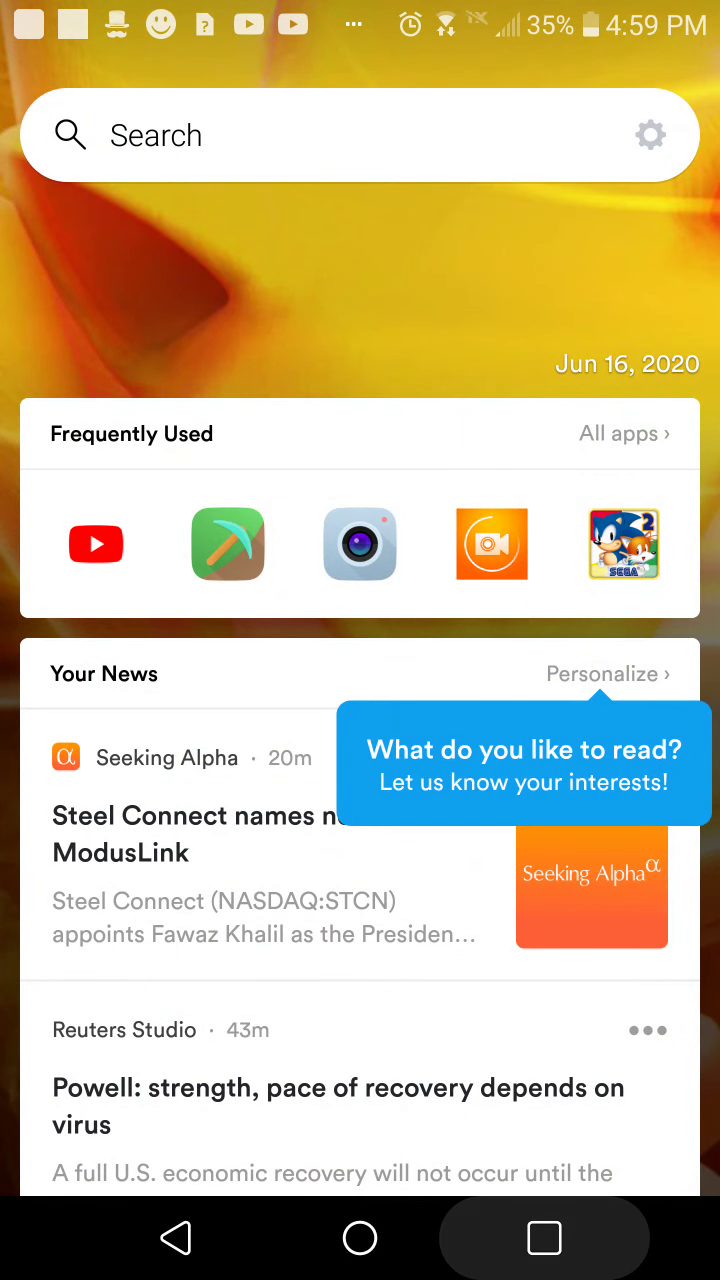
Bring Sonic 1 back to the front from the recent apps overview
{"action": "left_click", "coordinate": [544, 1238]}
{"action": "scroll", "coordinate": [360, 640], "scroll_direction": "up", "scroll_amount": 5}
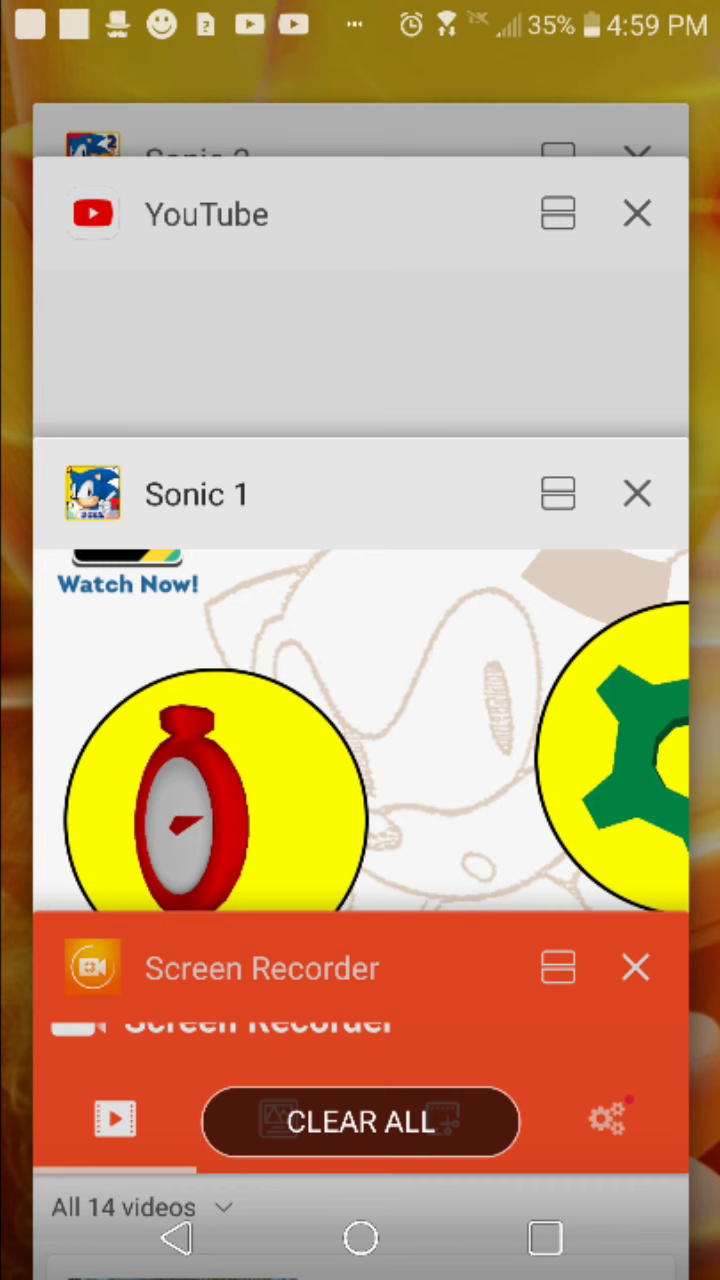
{"action": "left_click", "coordinate": [360, 720]}
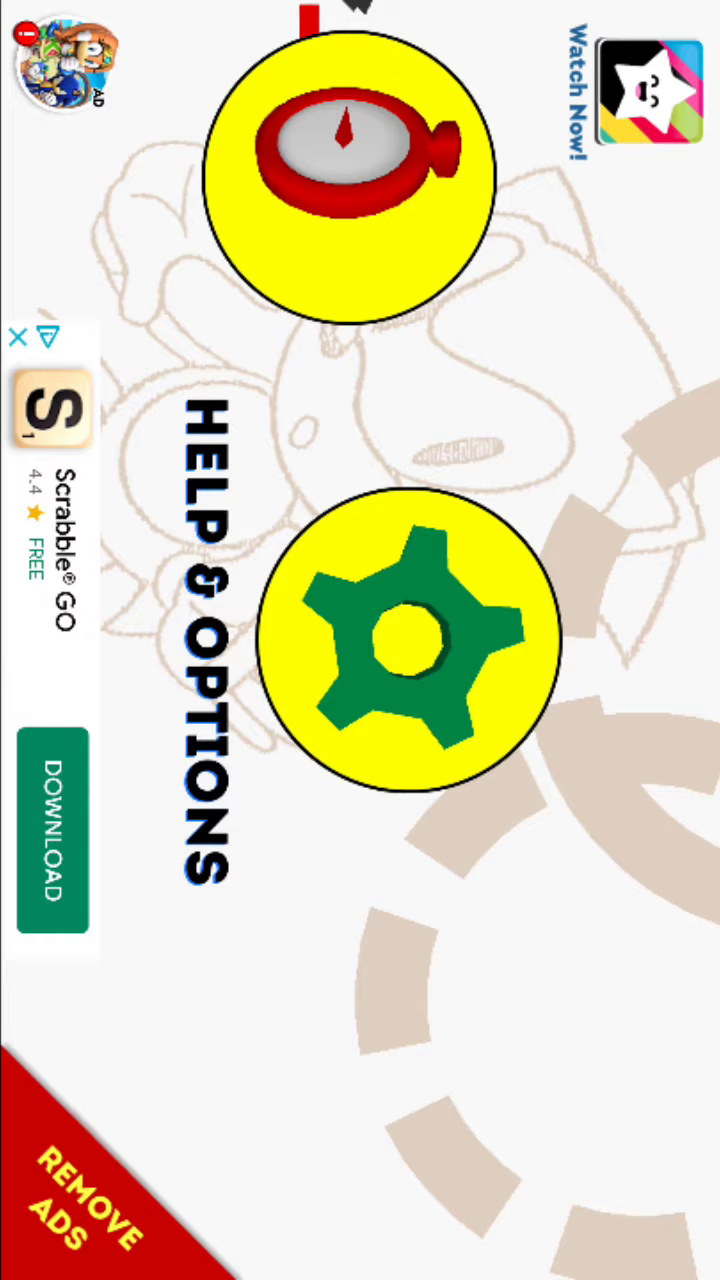
Rotate the menu to Start Game and pick a save slot to play from
{"action": "left_click_drag", "start_coordinate": [410, 300], "coordinate": [410, 800]}
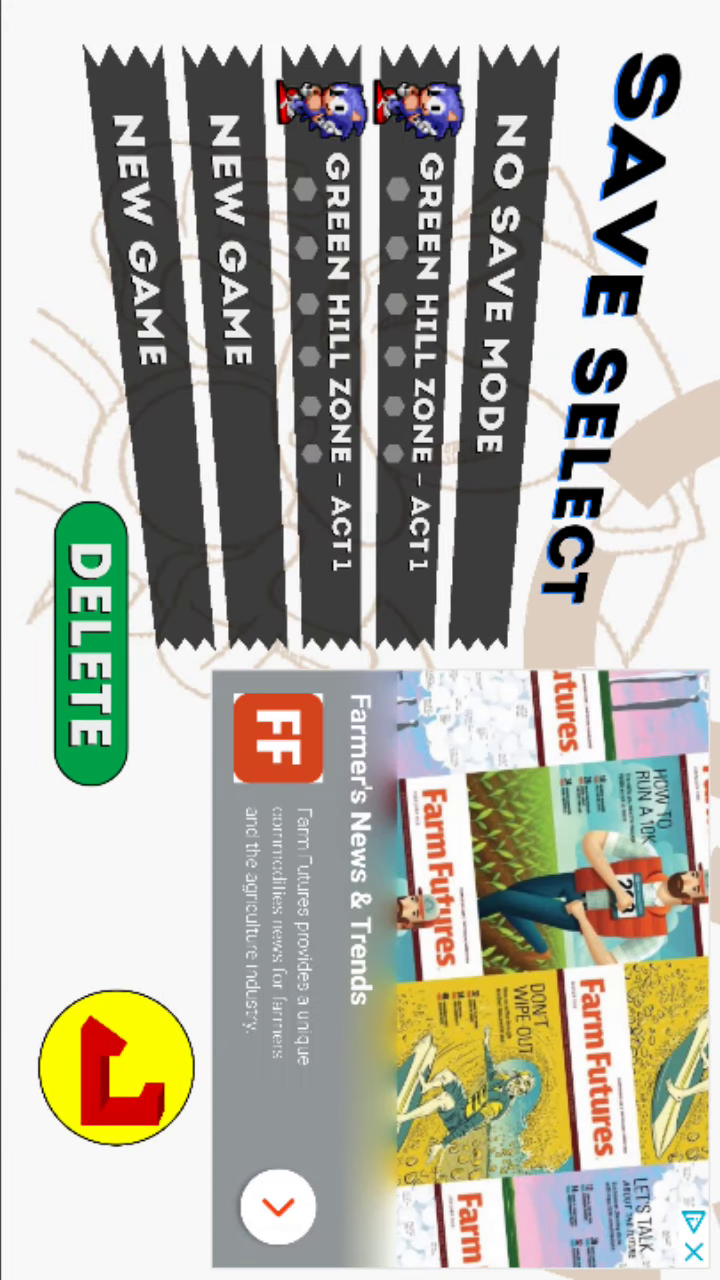
{"action": "left_click", "coordinate": [320, 350]}
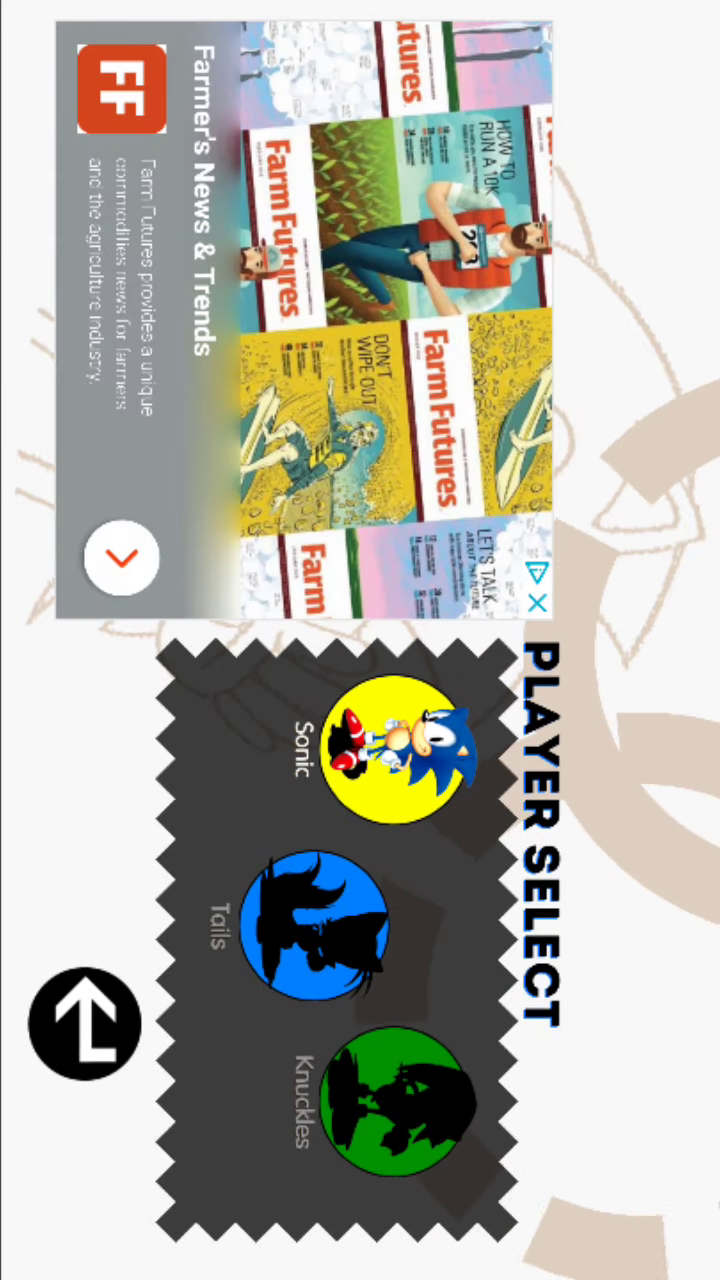
Choose Sonic as the player character on Player Select
{"action": "left_click", "coordinate": [392, 750]}
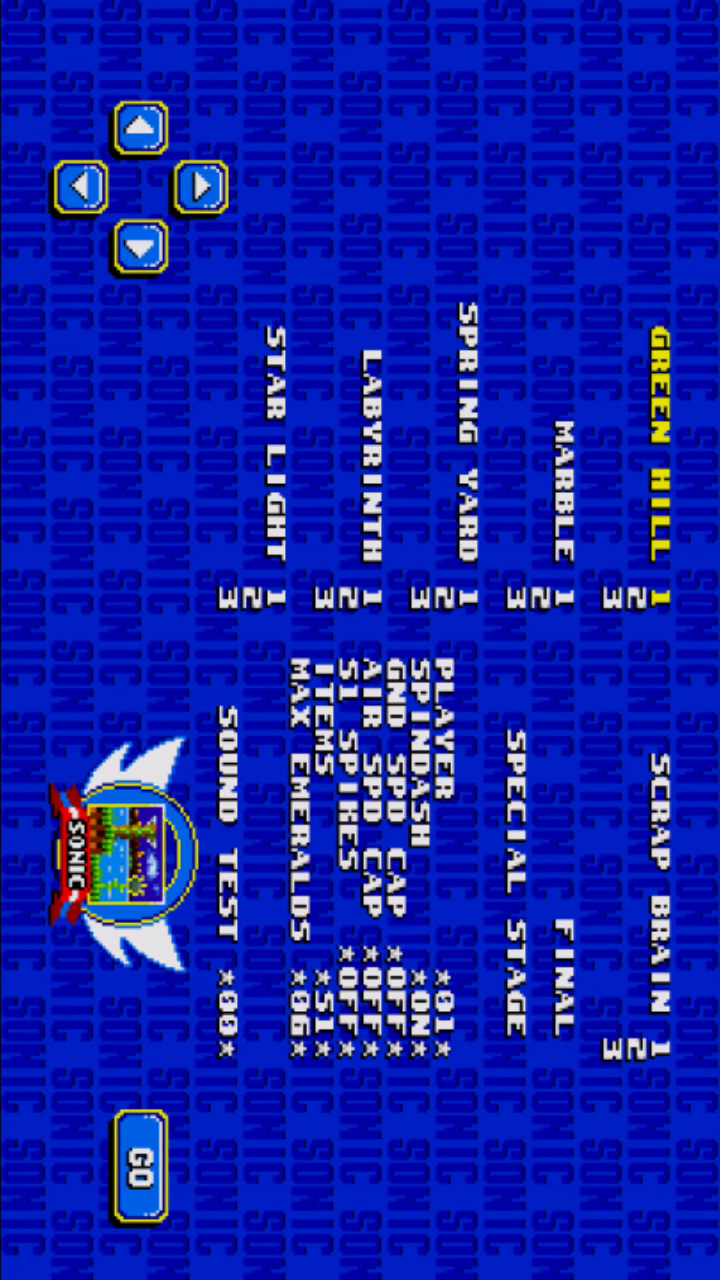
Raise MAX EMERALDS from 06 to 07 and change the ITEMS set
{"action": "key", "text": "Up"}
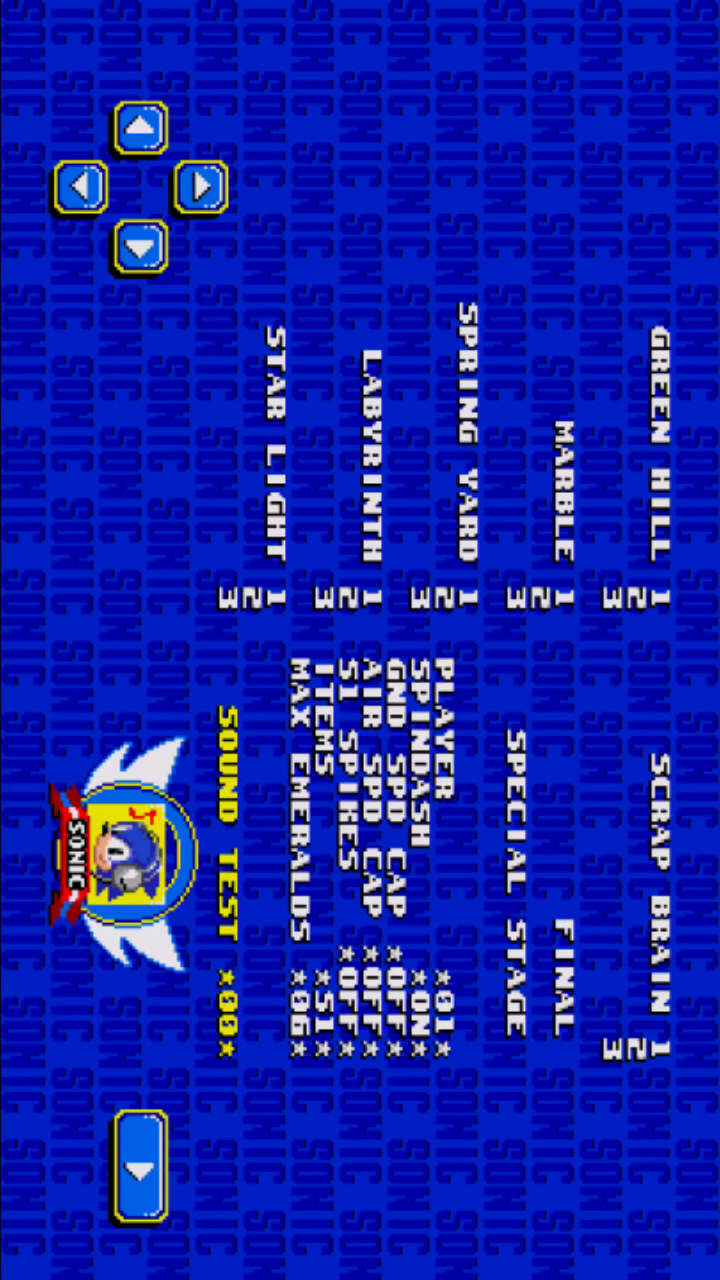
{"action": "left_click", "coordinate": [201, 187]}
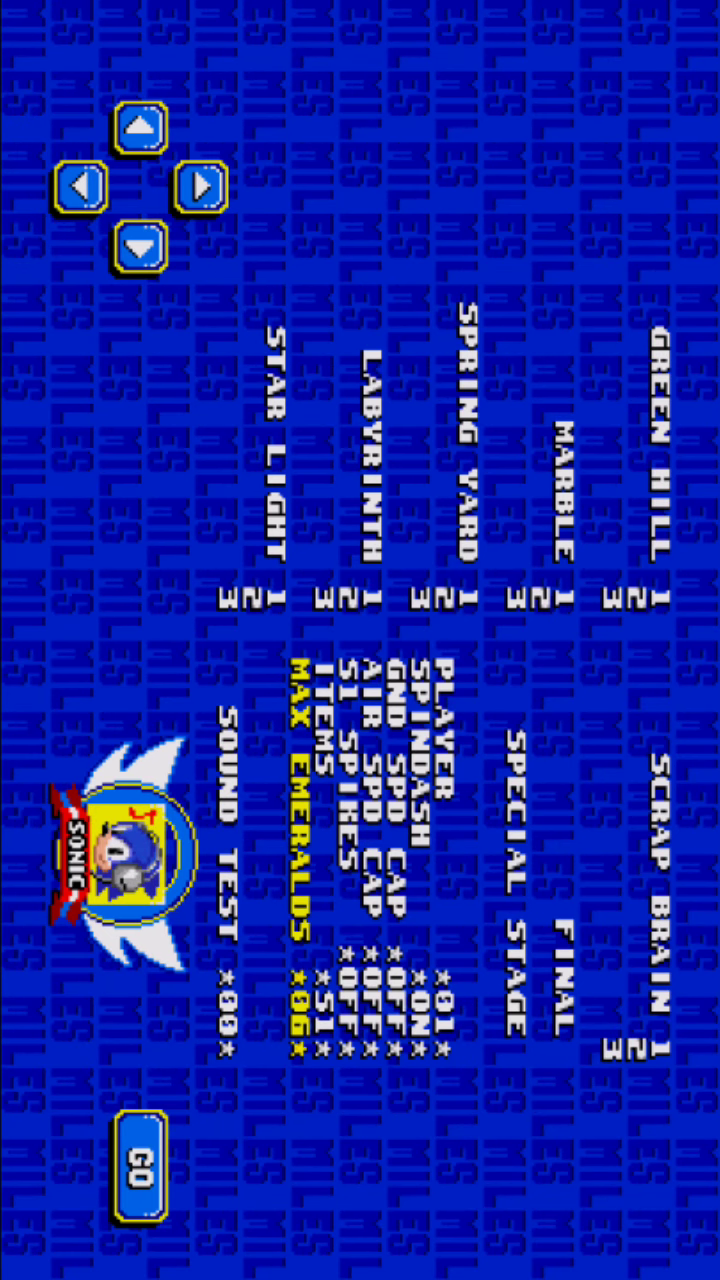
{"action": "left_click", "coordinate": [140, 245]}
{"action": "left_click", "coordinate": [201, 187]}
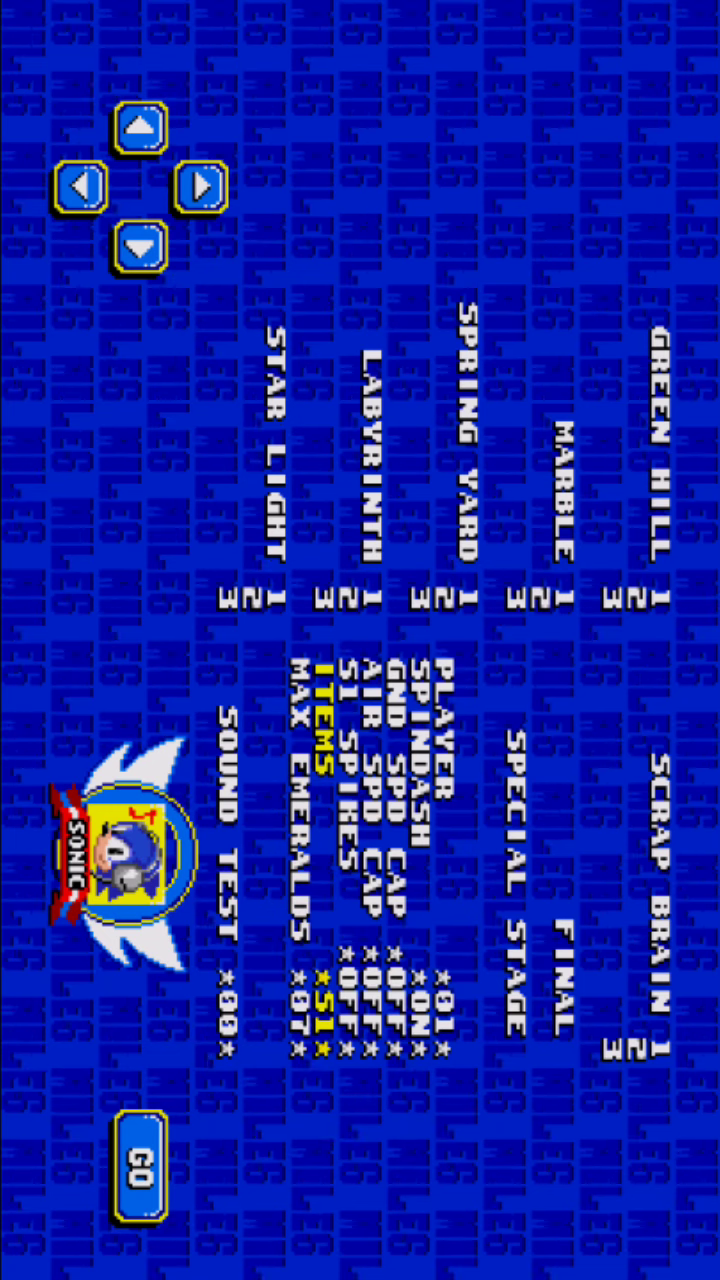
{"action": "left_click", "coordinate": [140, 245]}
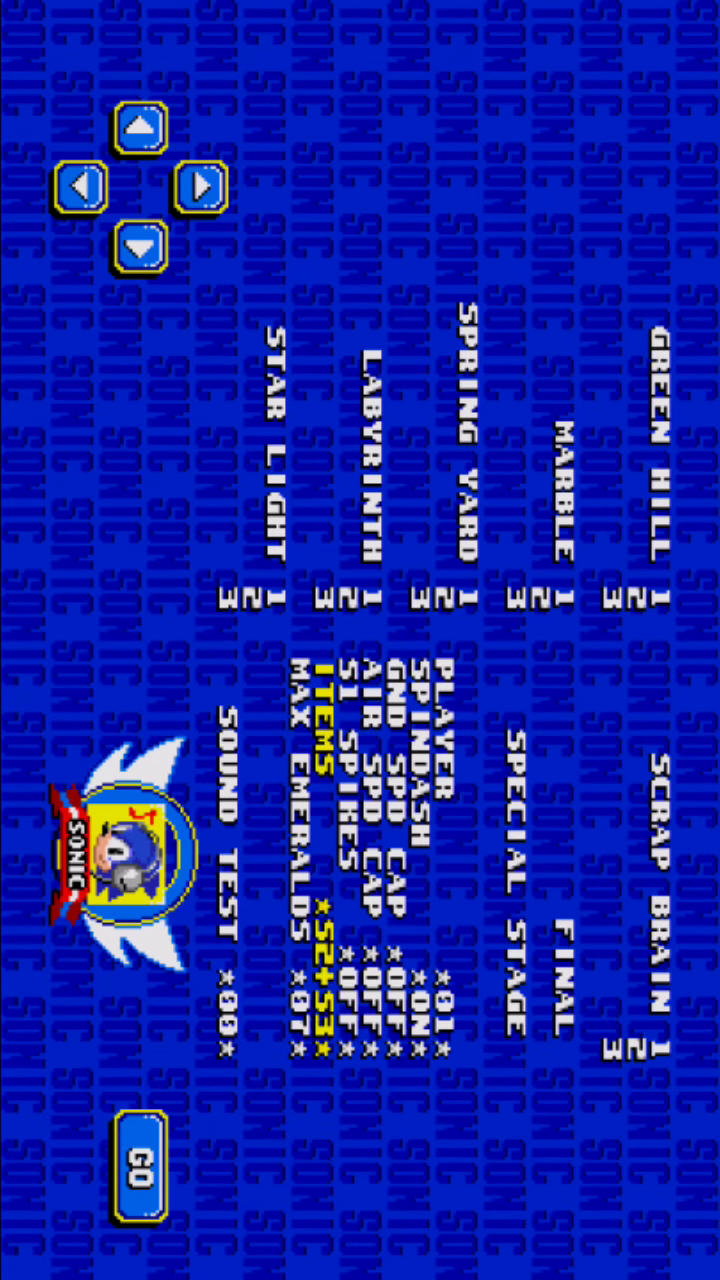
Turn S1 SPIKES, AIR SPD CAP and GND SPD CAP on
{"action": "left_click", "coordinate": [140, 128]}
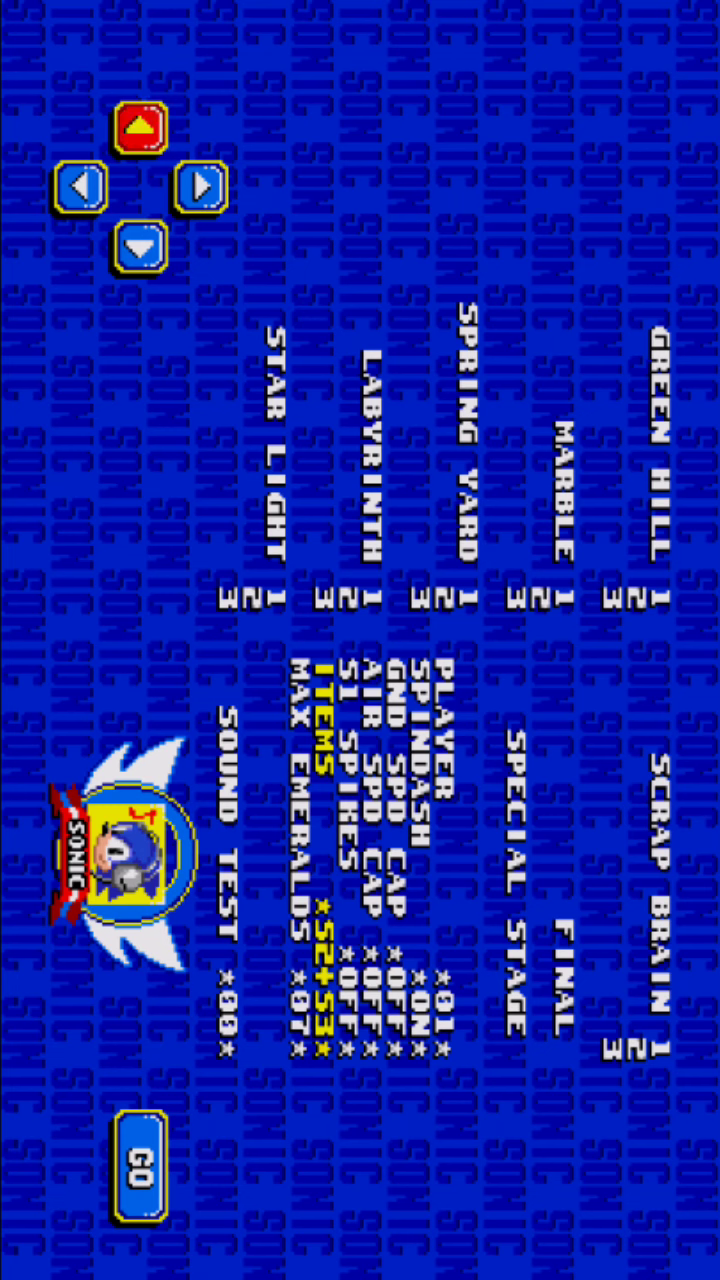
{"action": "left_click", "coordinate": [201, 187]}
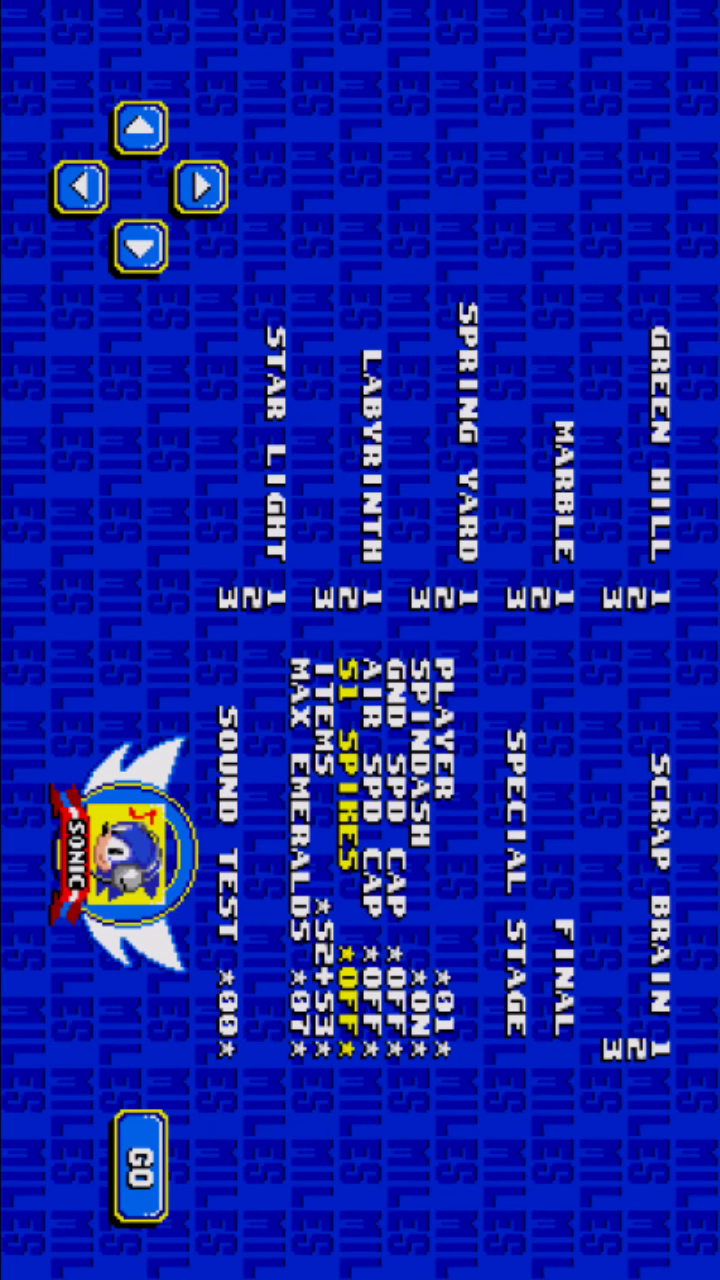
{"action": "left_click", "coordinate": [140, 128]}
{"action": "left_click", "coordinate": [201, 187]}
{"action": "left_click", "coordinate": [140, 128]}
{"action": "left_click", "coordinate": [201, 187]}
{"action": "left_click", "coordinate": [140, 128]}
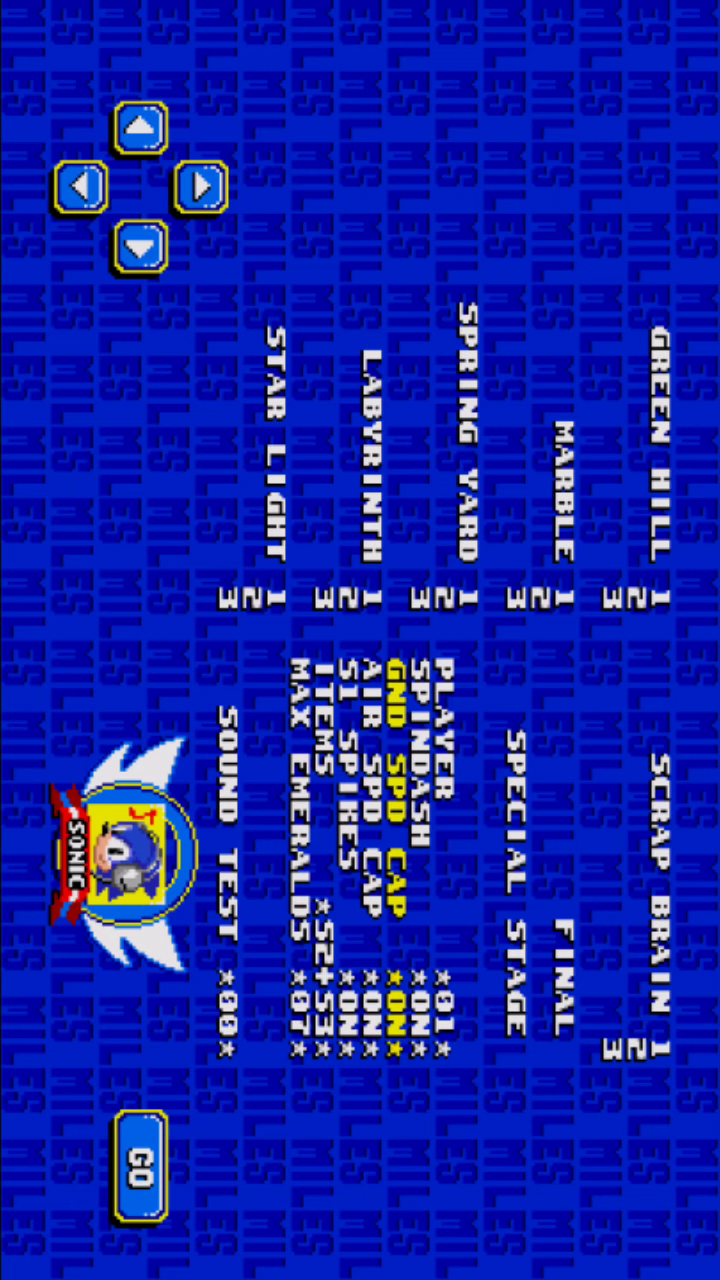
Move the highlight past SPINDASH and PLAYER back down to SOUND TEST
{"action": "left_click", "coordinate": [140, 128]}
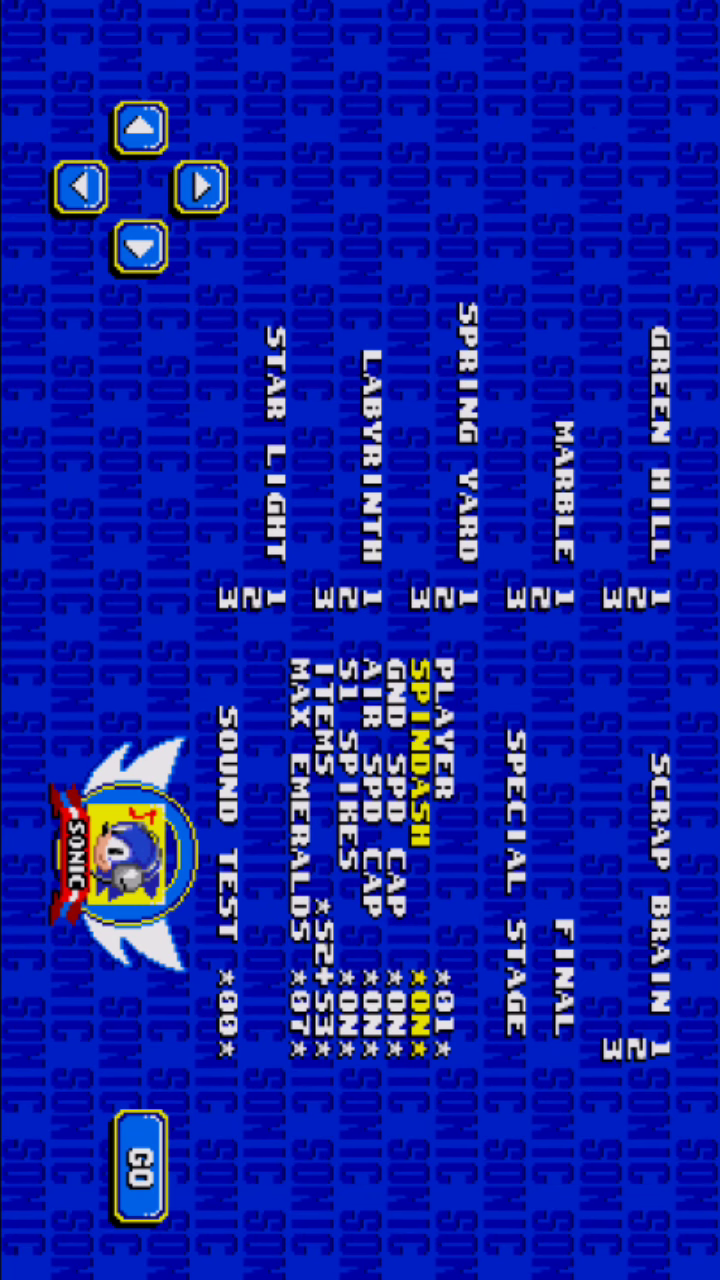
{"action": "left_click", "coordinate": [201, 187]}
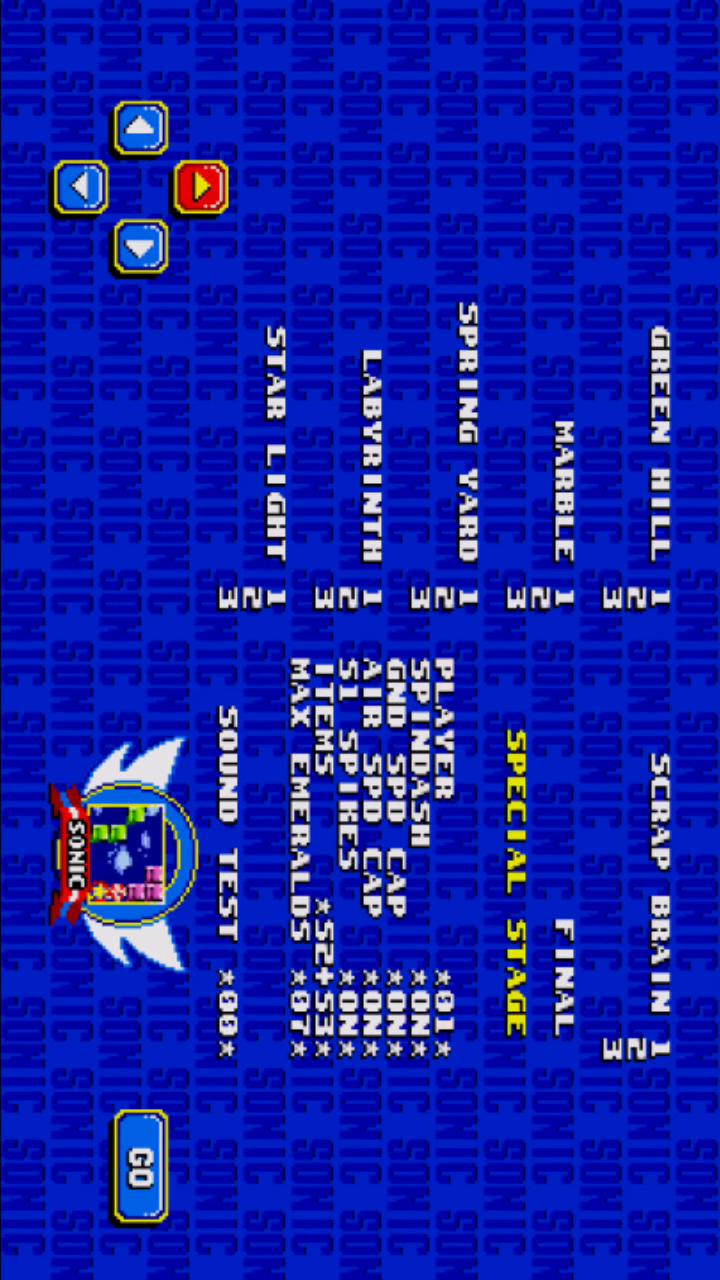
{"action": "left_click", "coordinate": [80, 187]}
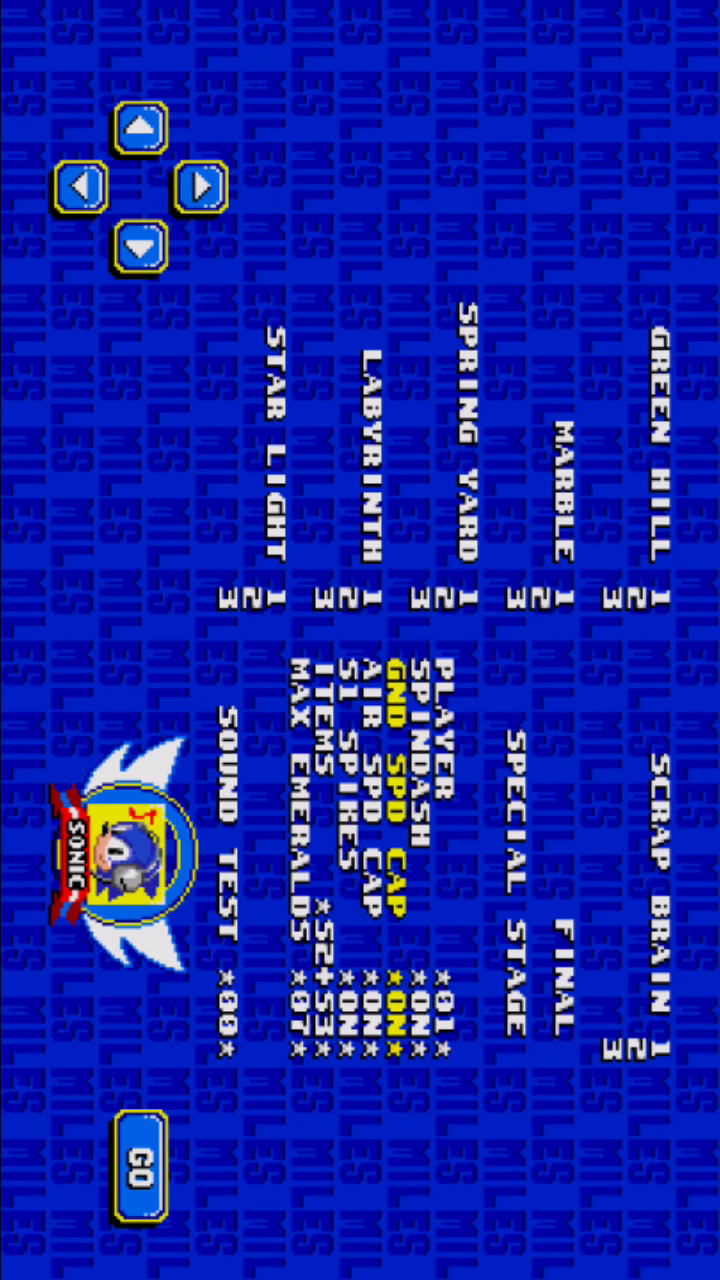
{"action": "left_click", "coordinate": [80, 187]}
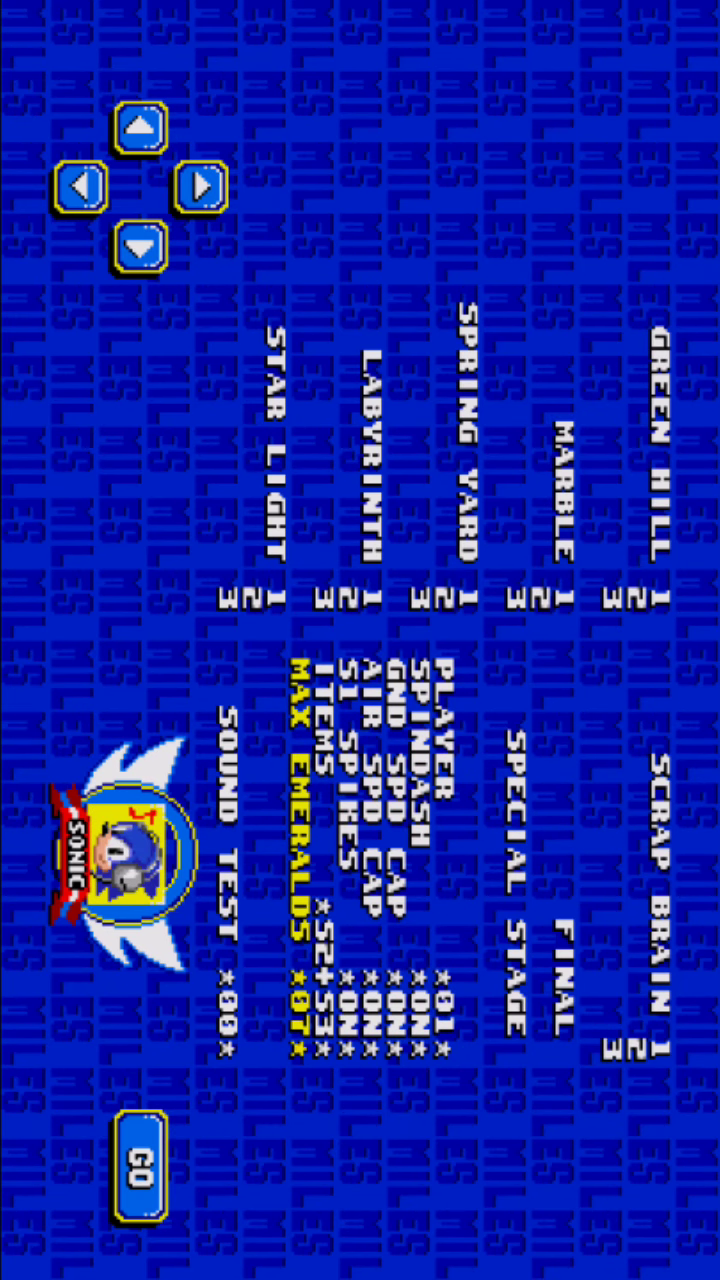
{"action": "left_click", "coordinate": [80, 187]}
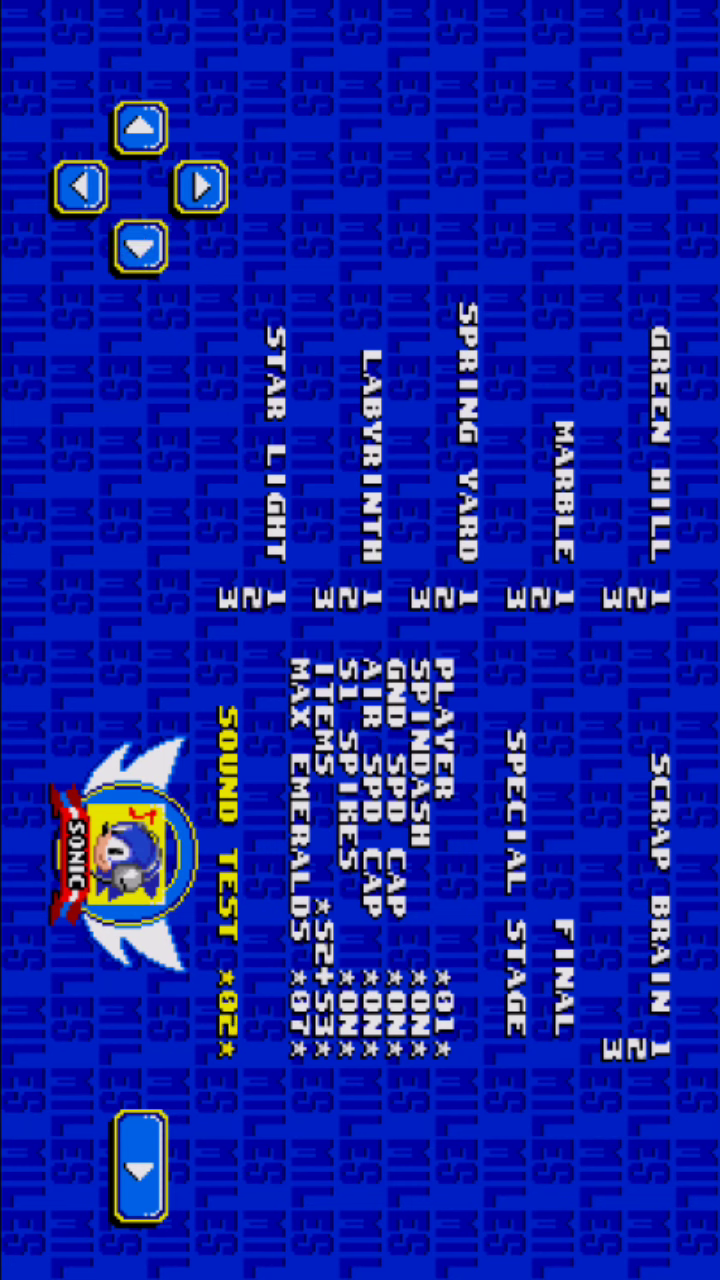
Step the Sound Test value through 02, 06 and 03 for the cheat code
{"action": "left_click", "coordinate": [140, 246]}
{"action": "left_click", "coordinate": [140, 246]}
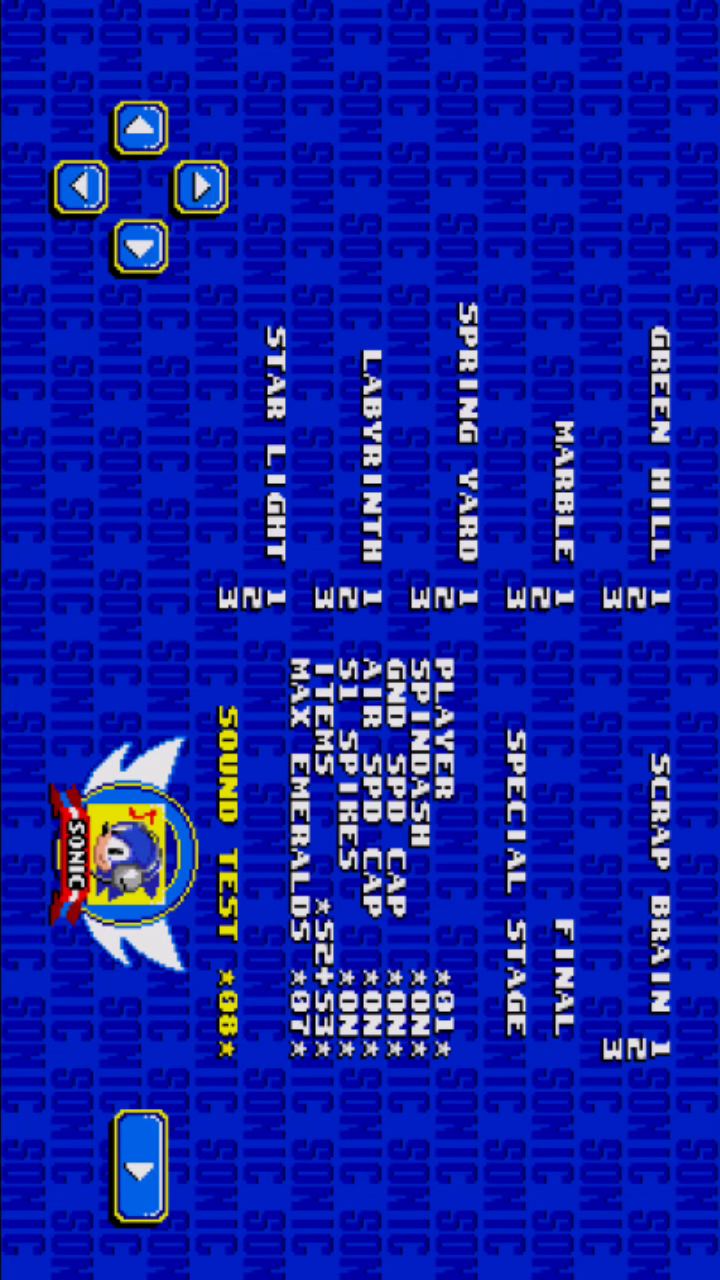
{"action": "left_click", "coordinate": [140, 128]}
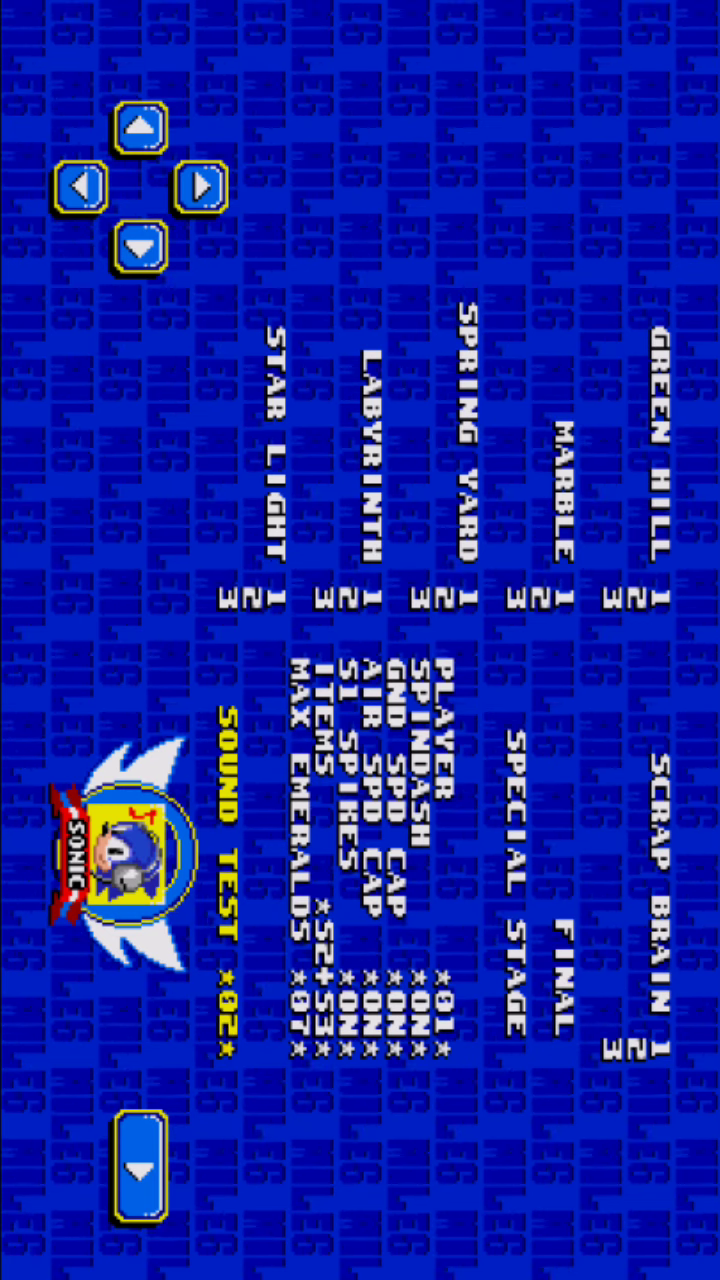
{"action": "left_click", "coordinate": [140, 1165]}
{"action": "left_click", "coordinate": [140, 128]}
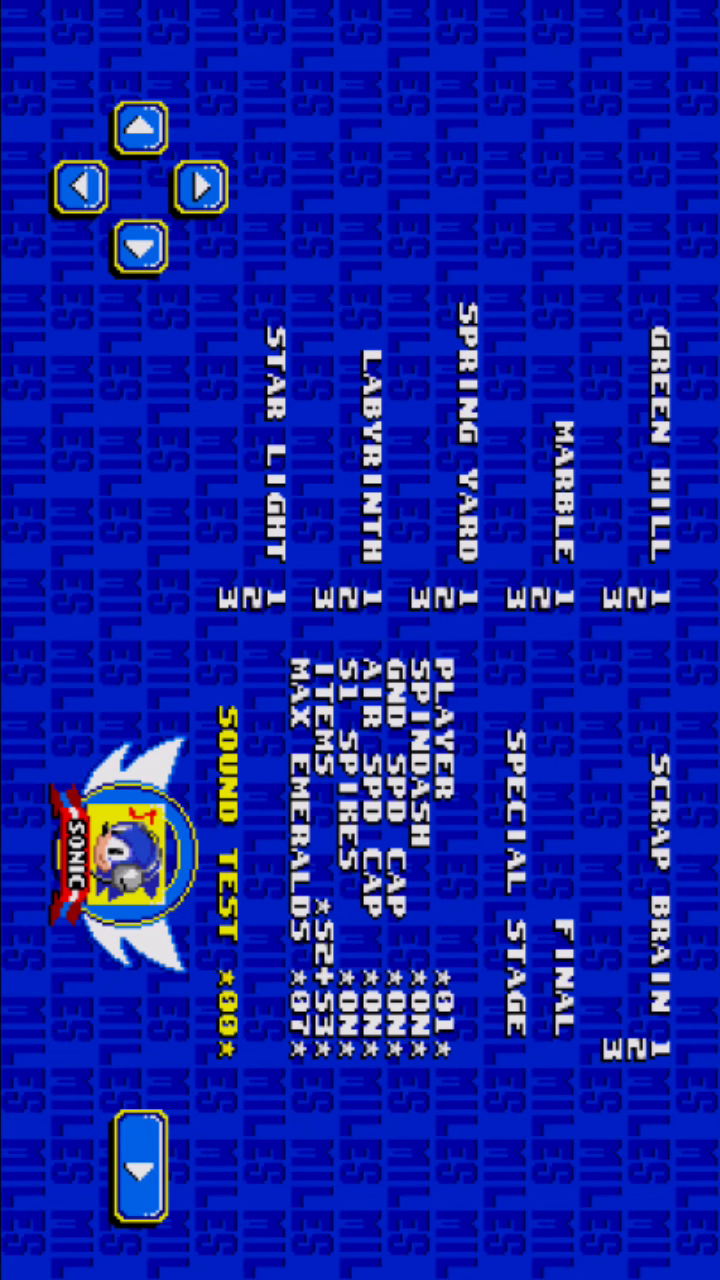
{"action": "left_click", "coordinate": [140, 1165]}
{"action": "left_click", "coordinate": [140, 246]}
{"action": "left_click", "coordinate": [140, 246]}
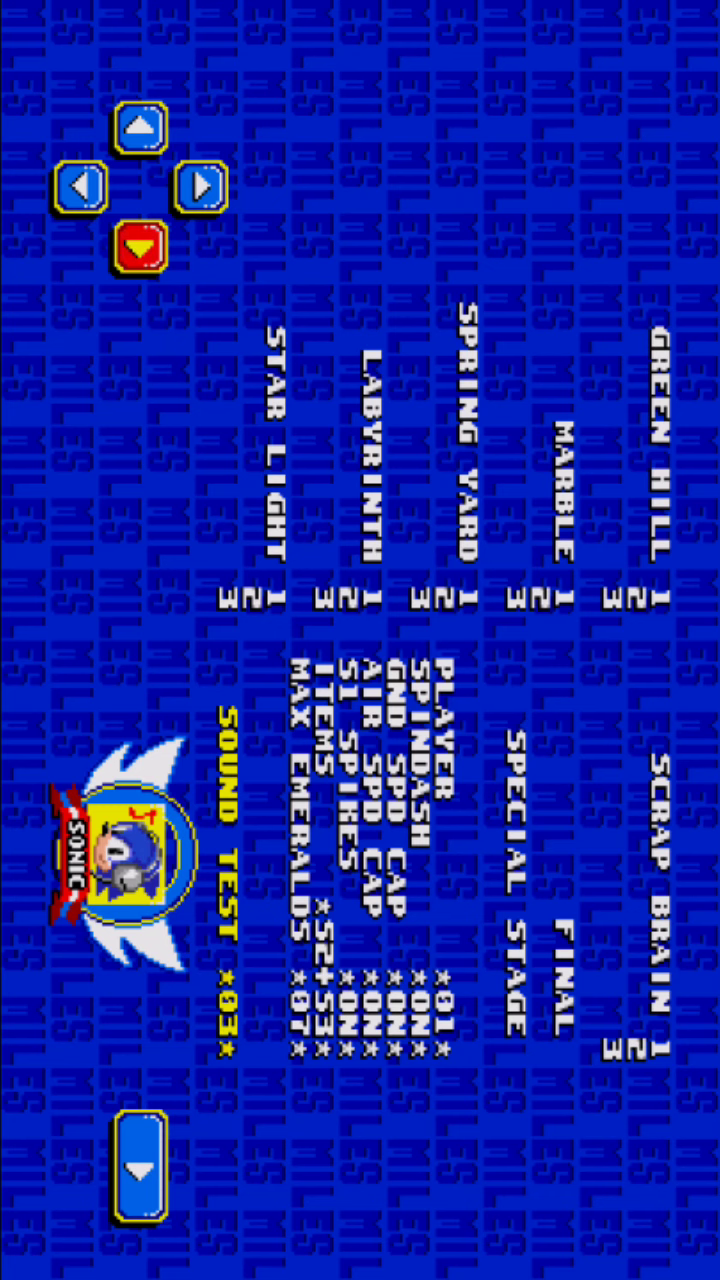
{"action": "left_click", "coordinate": [140, 246]}
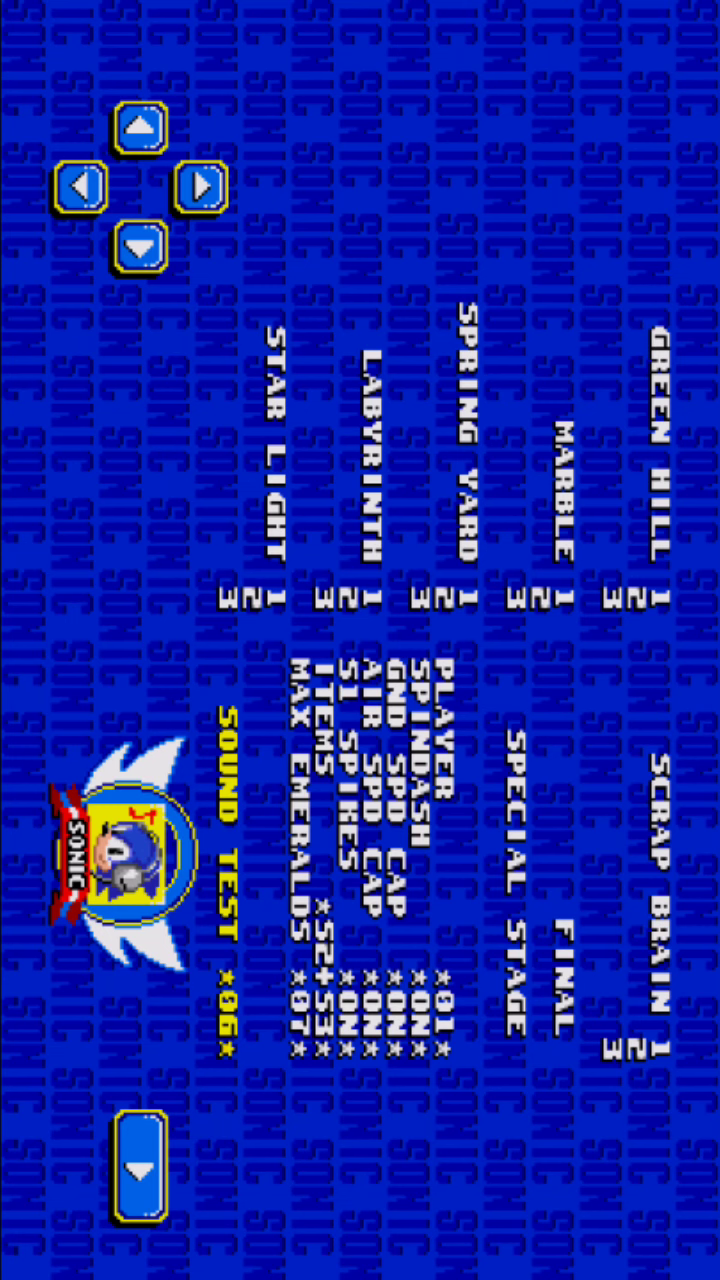
{"action": "left_click", "coordinate": [140, 1165]}
{"action": "left_click", "coordinate": [140, 246]}
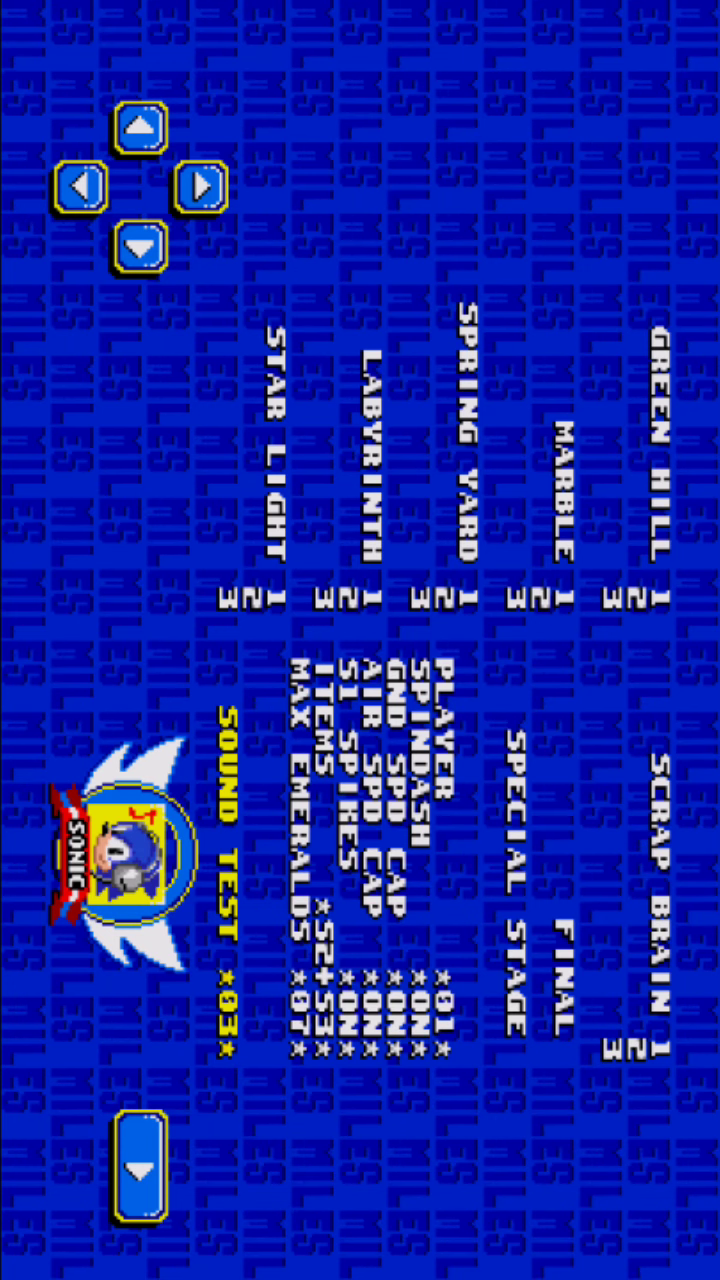
Continue cycling the Sound Test value up and down through the code numbers
{"action": "left_click", "coordinate": [140, 127]}
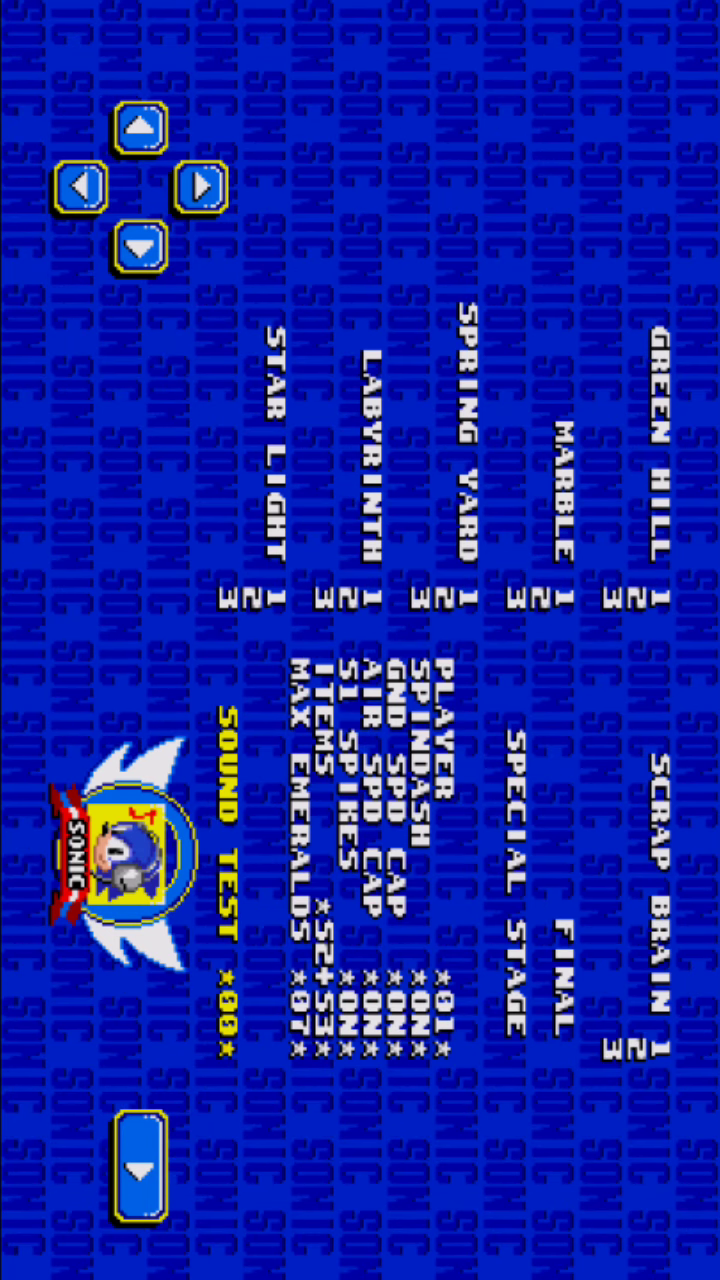
{"action": "left_click", "coordinate": [141, 1166]}
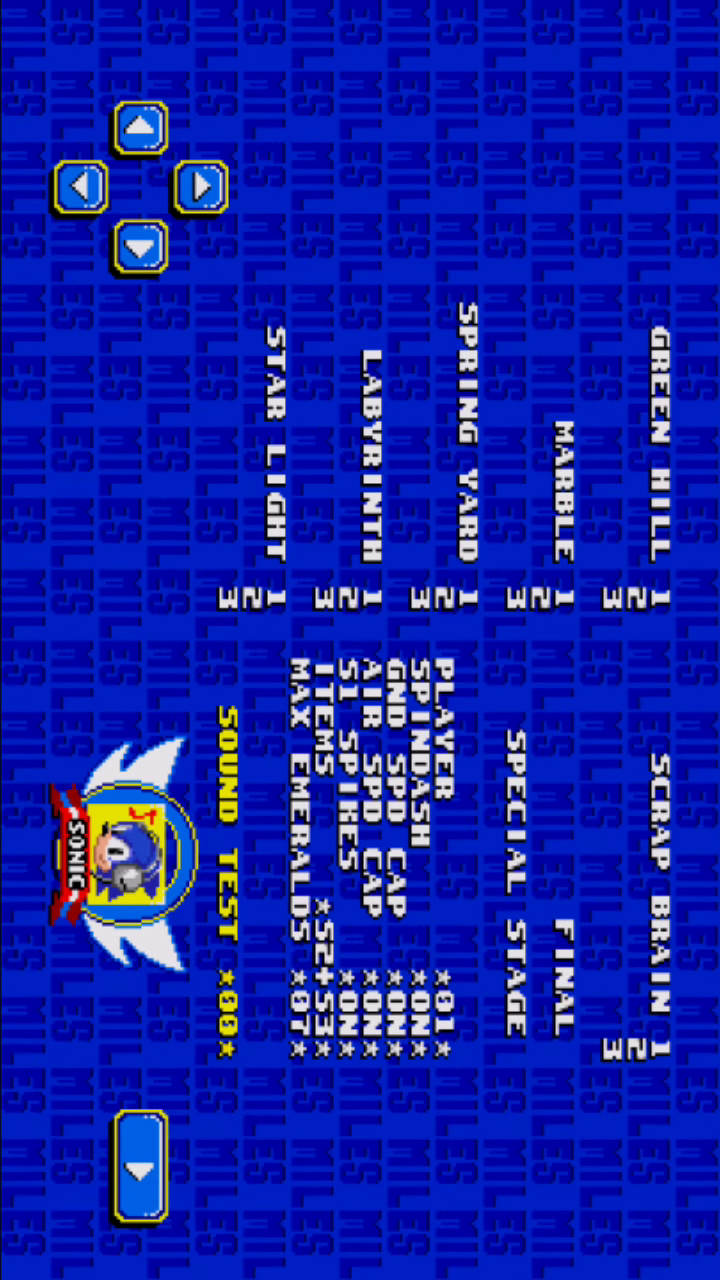
{"action": "left_click", "coordinate": [141, 247]}
{"action": "left_click", "coordinate": [141, 247]}
{"action": "left_click", "coordinate": [141, 128]}
{"action": "left_click", "coordinate": [141, 128]}
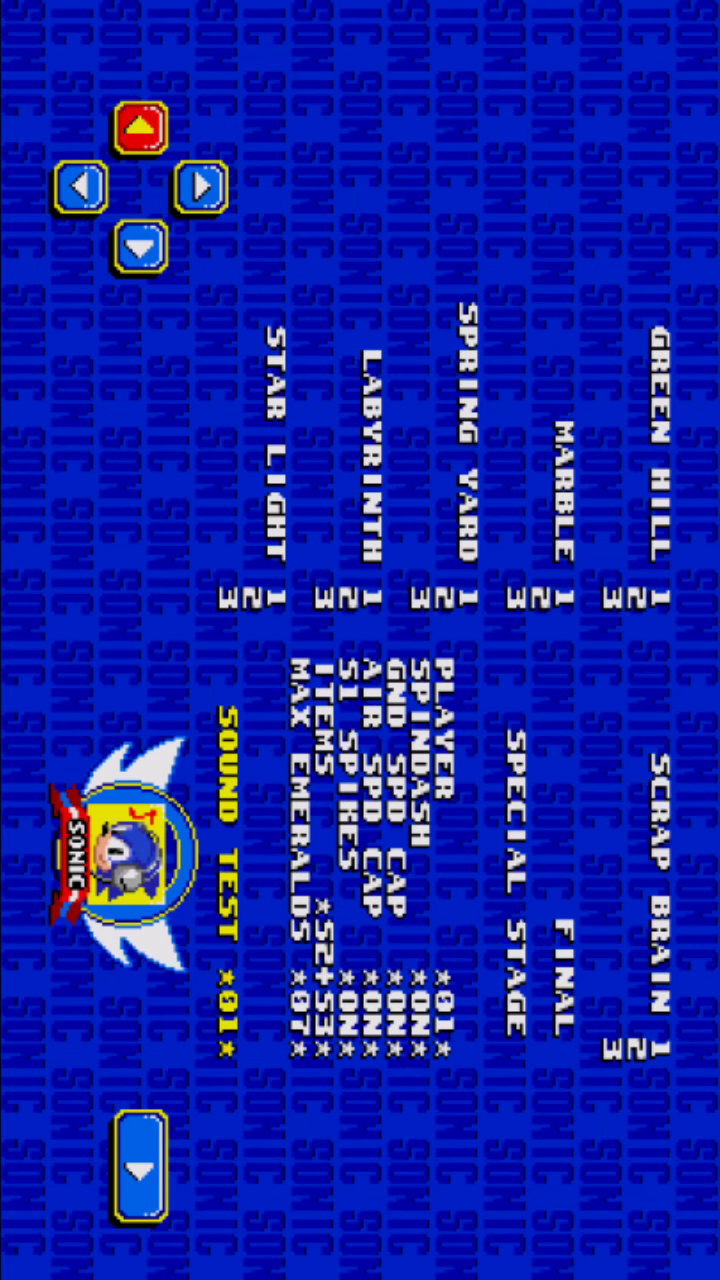
{"action": "left_click", "coordinate": [141, 1166]}
{"action": "left_click", "coordinate": [141, 247]}
{"action": "left_click", "coordinate": [141, 247]}
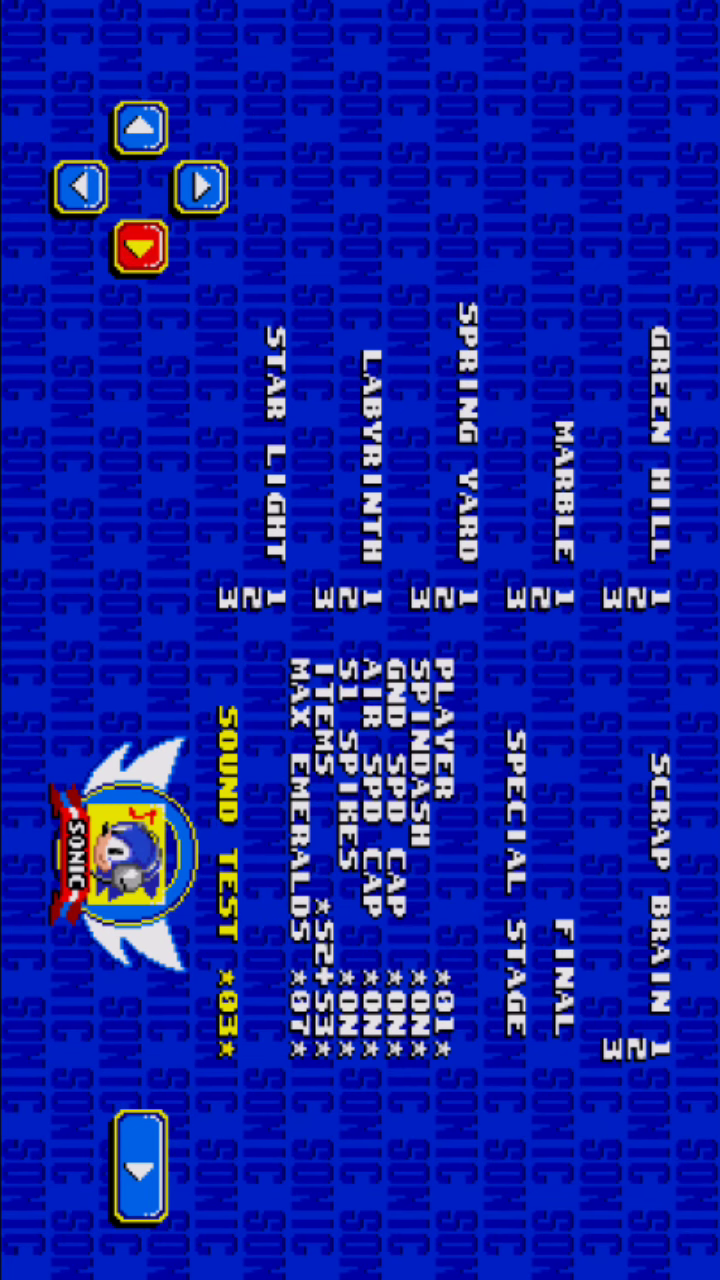
{"action": "left_click", "coordinate": [141, 128]}
{"action": "left_click", "coordinate": [141, 1166]}
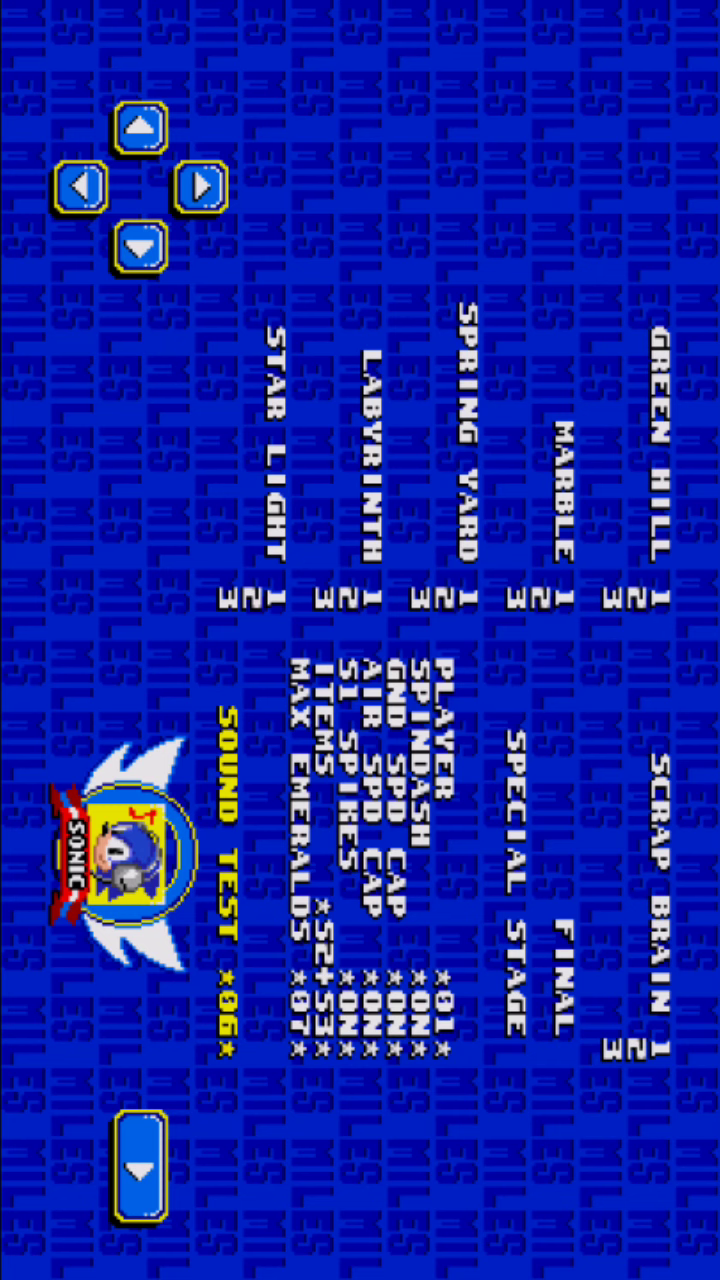
{"action": "left_click", "coordinate": [141, 1166]}
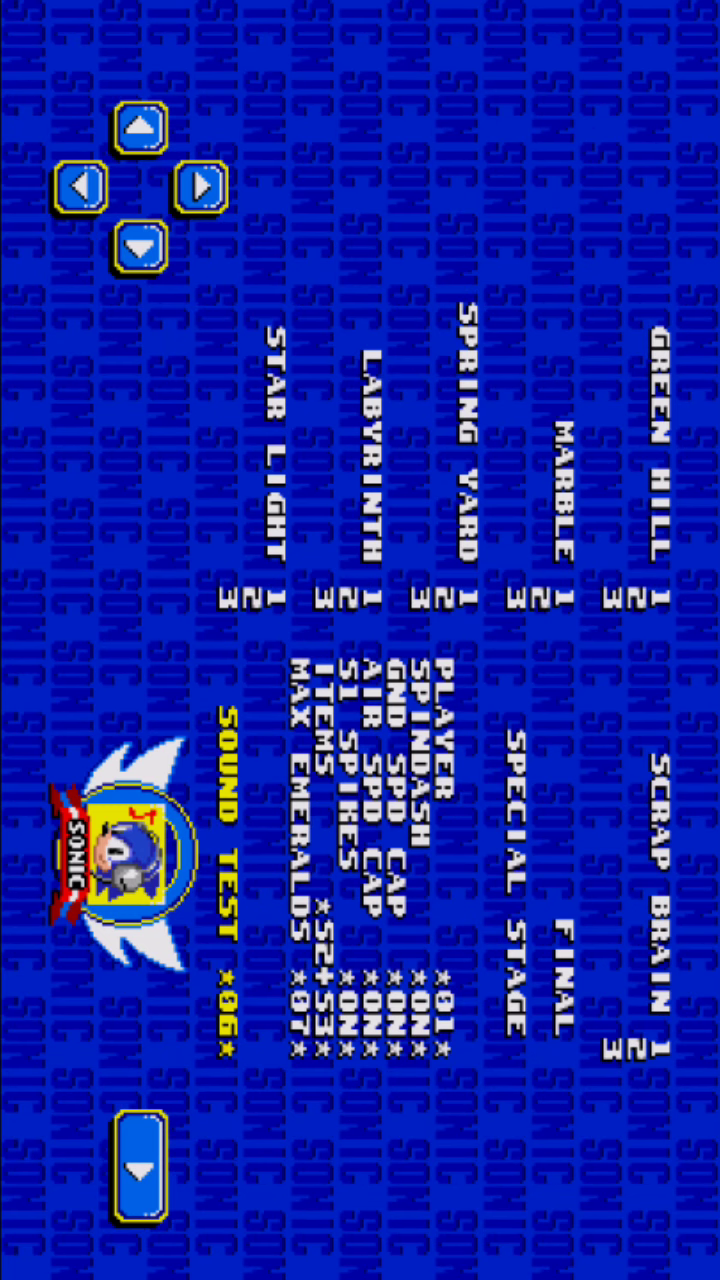
Adjust Max Emeralds, then return to Sound Test and lower it to 00
{"action": "left_click", "coordinate": [200, 183]}
{"action": "left_click", "coordinate": [141, 128]}
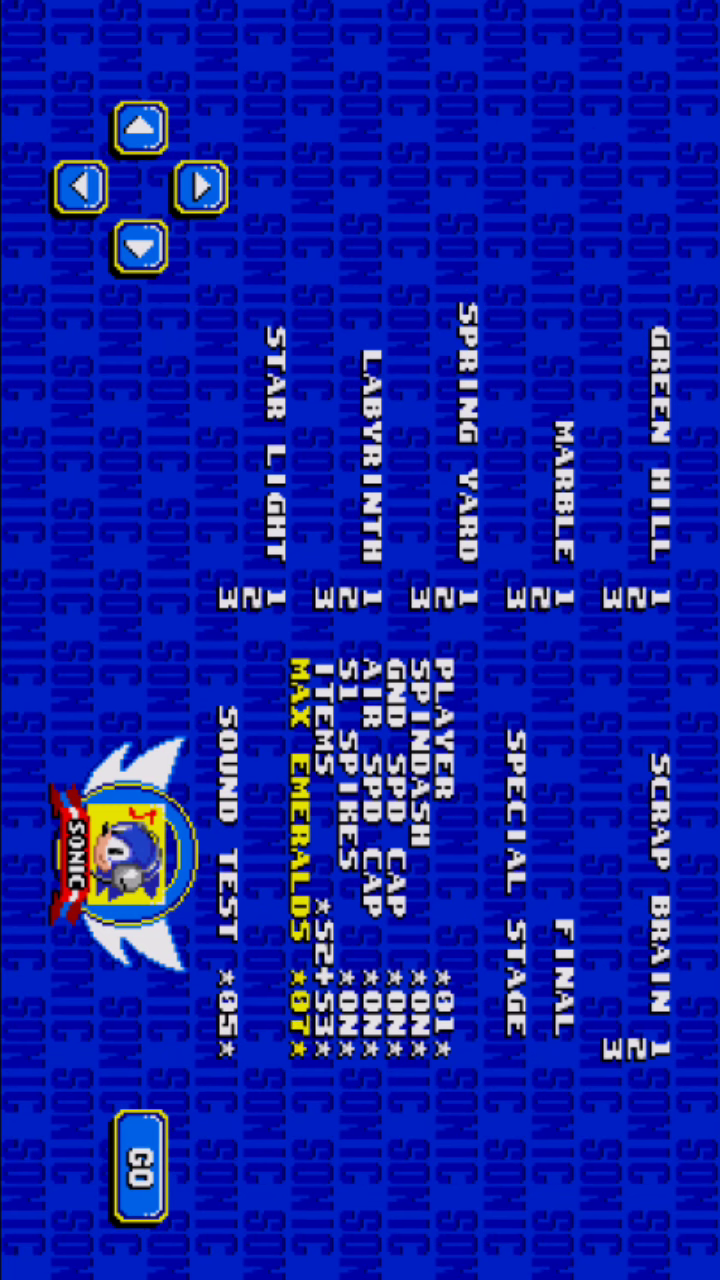
{"action": "left_click", "coordinate": [81, 187]}
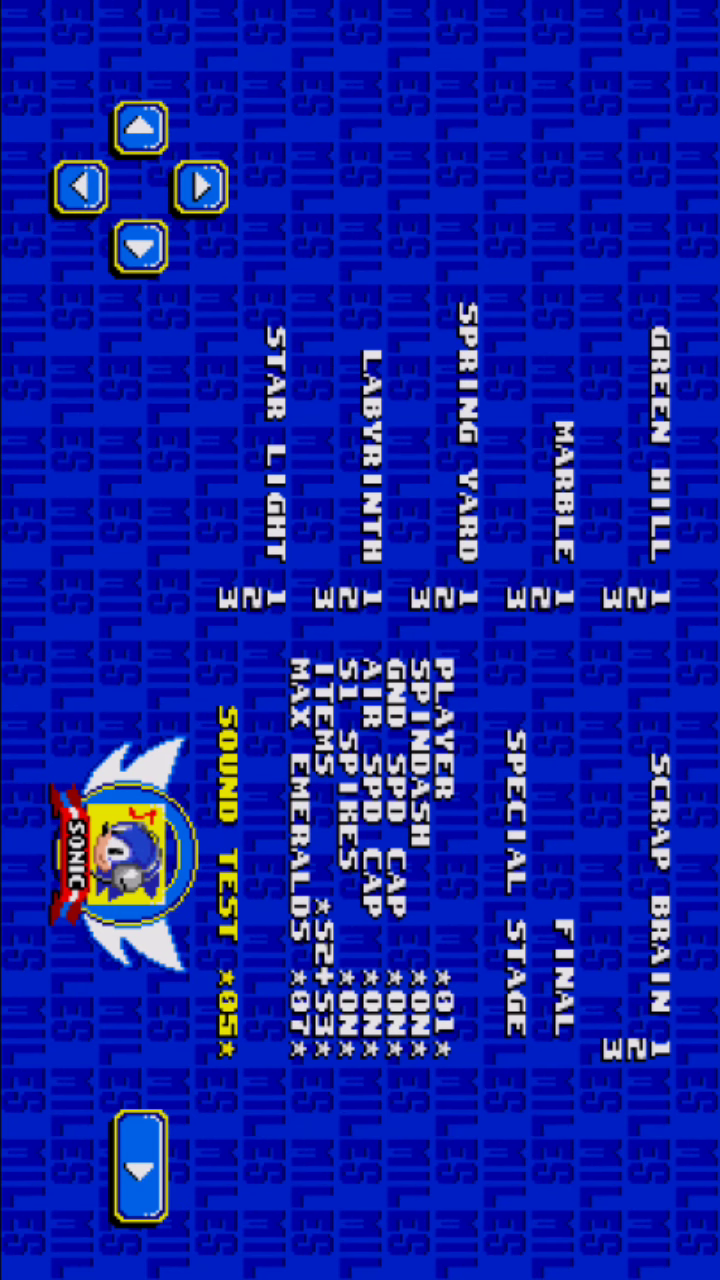
{"action": "left_click", "coordinate": [141, 128]}
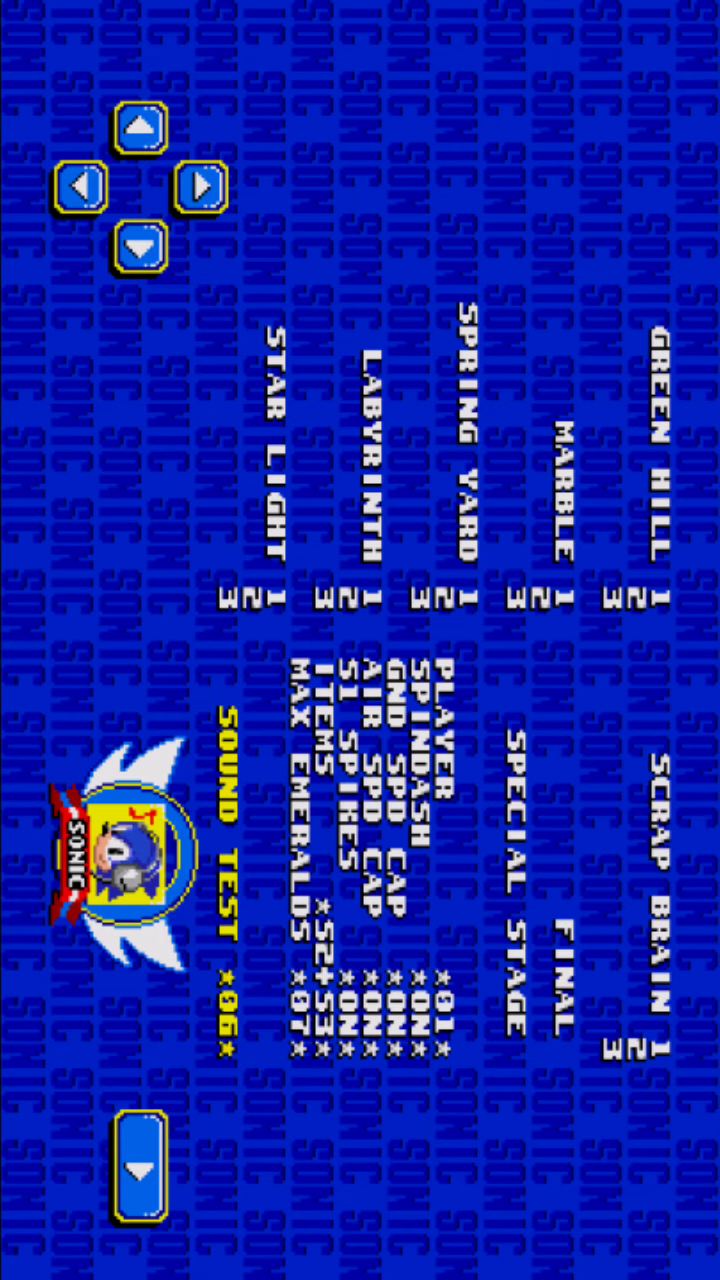
{"action": "left_click", "coordinate": [141, 128]}
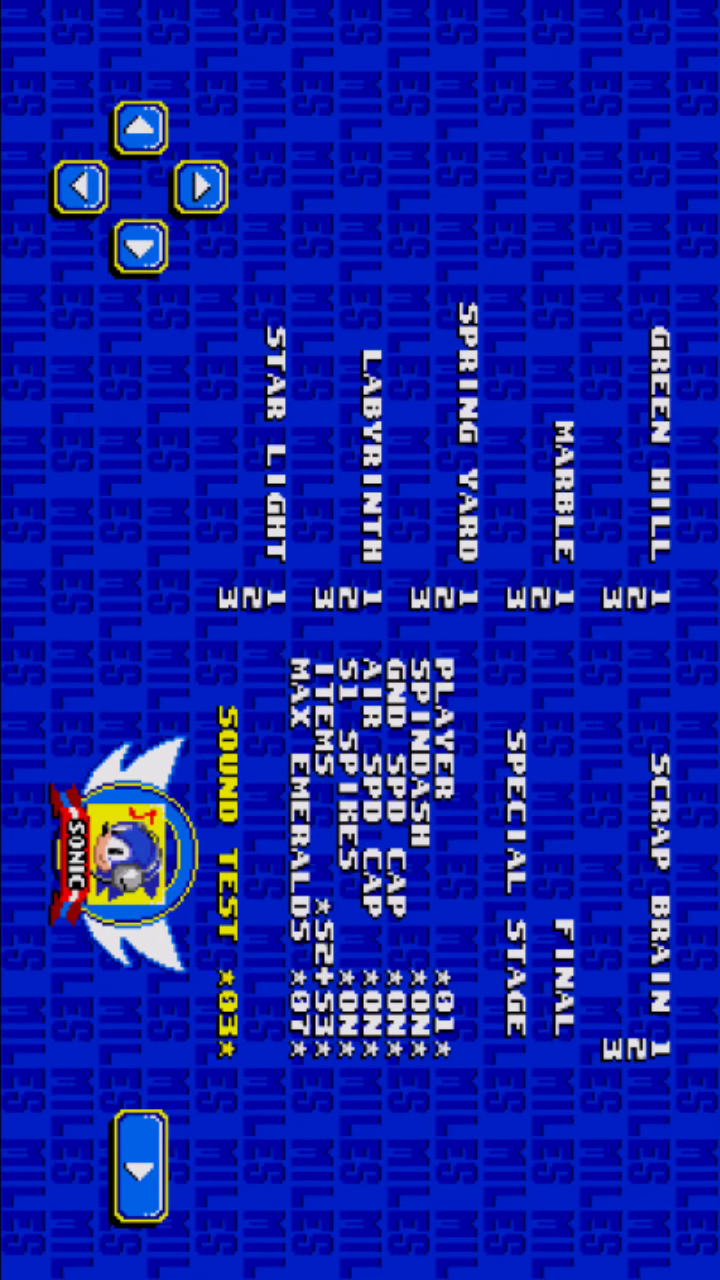
{"action": "left_click", "coordinate": [141, 128]}
{"action": "left_click", "coordinate": [141, 128]}
Set Max Emeralds back to 07
{"action": "left_click", "coordinate": [200, 186]}
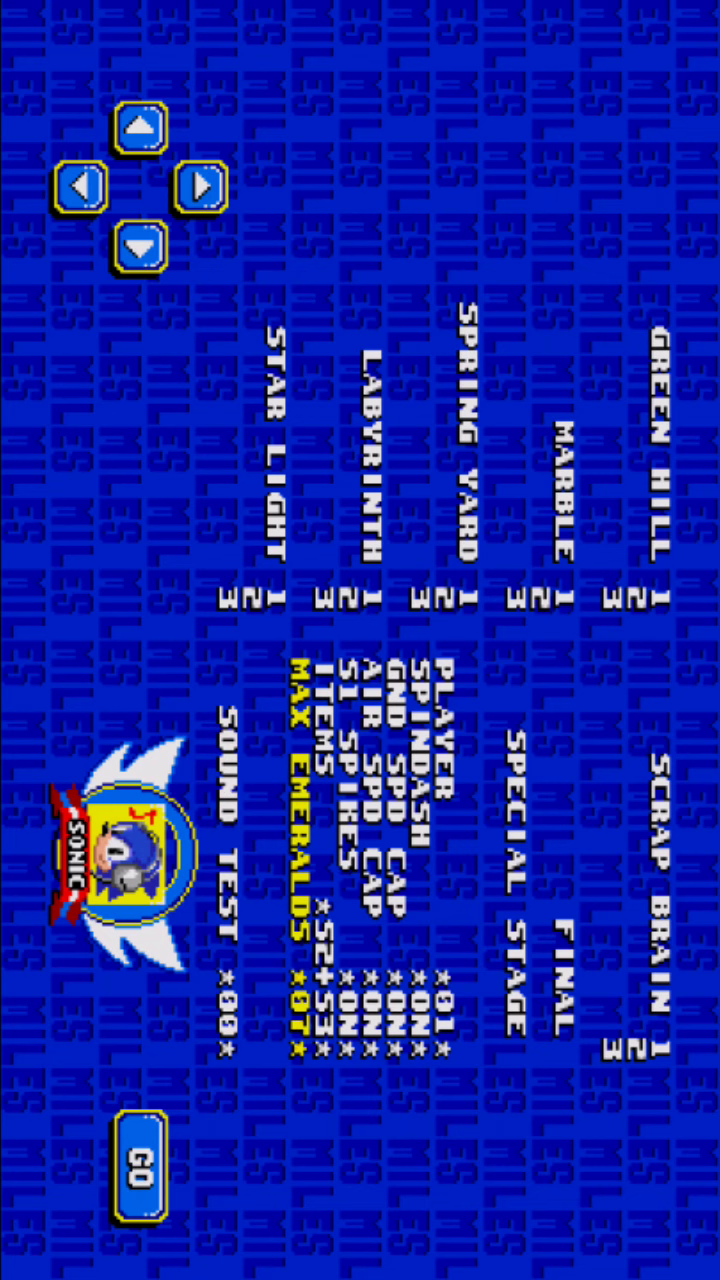
{"action": "left_click", "coordinate": [200, 186]}
{"action": "left_click", "coordinate": [81, 186]}
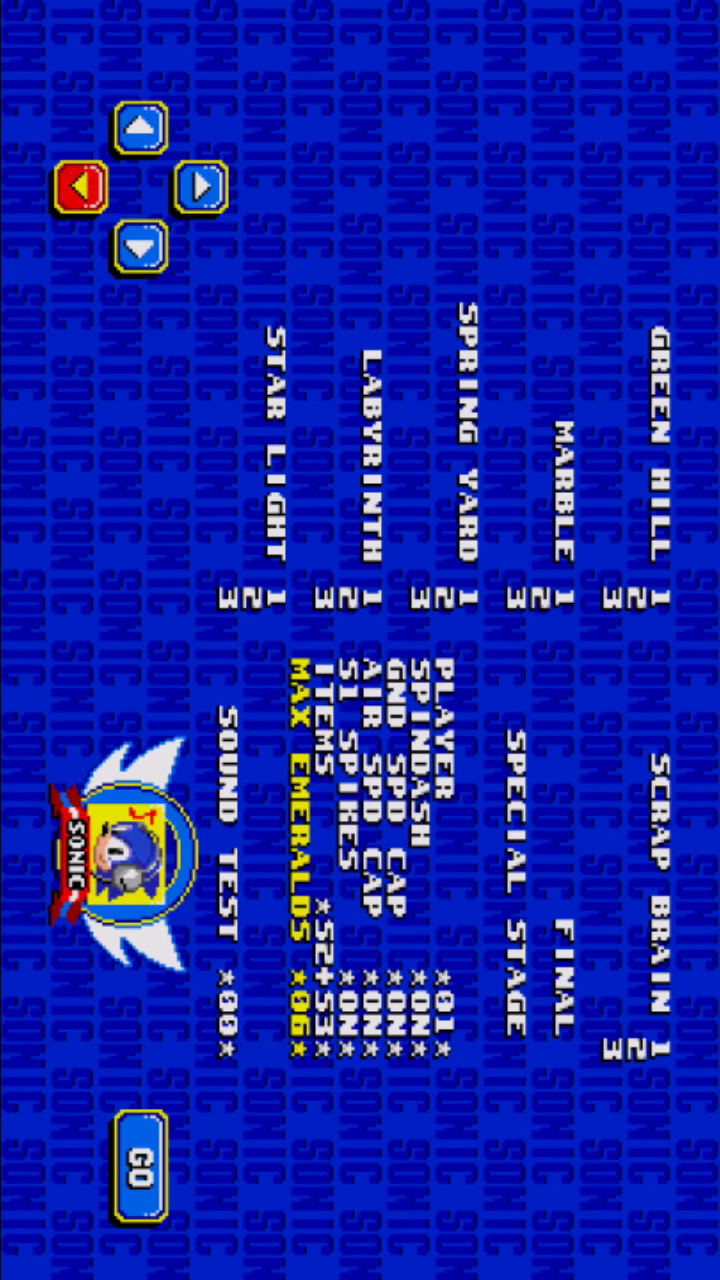
Move up into the zone list and choose STAR LIGHT act 1
{"action": "left_click", "coordinate": [200, 186]}
{"action": "left_click", "coordinate": [200, 186]}
{"action": "left_click", "coordinate": [200, 186]}
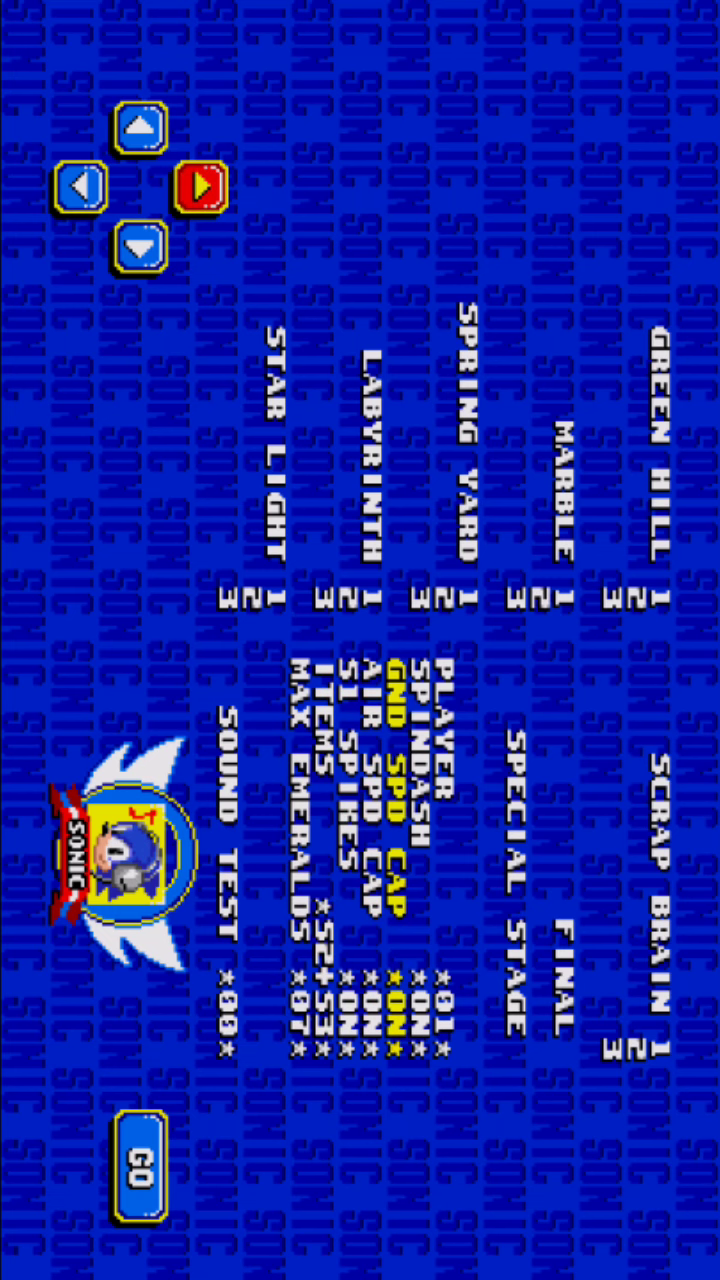
{"action": "left_click", "coordinate": [200, 186]}
{"action": "left_click", "coordinate": [200, 186]}
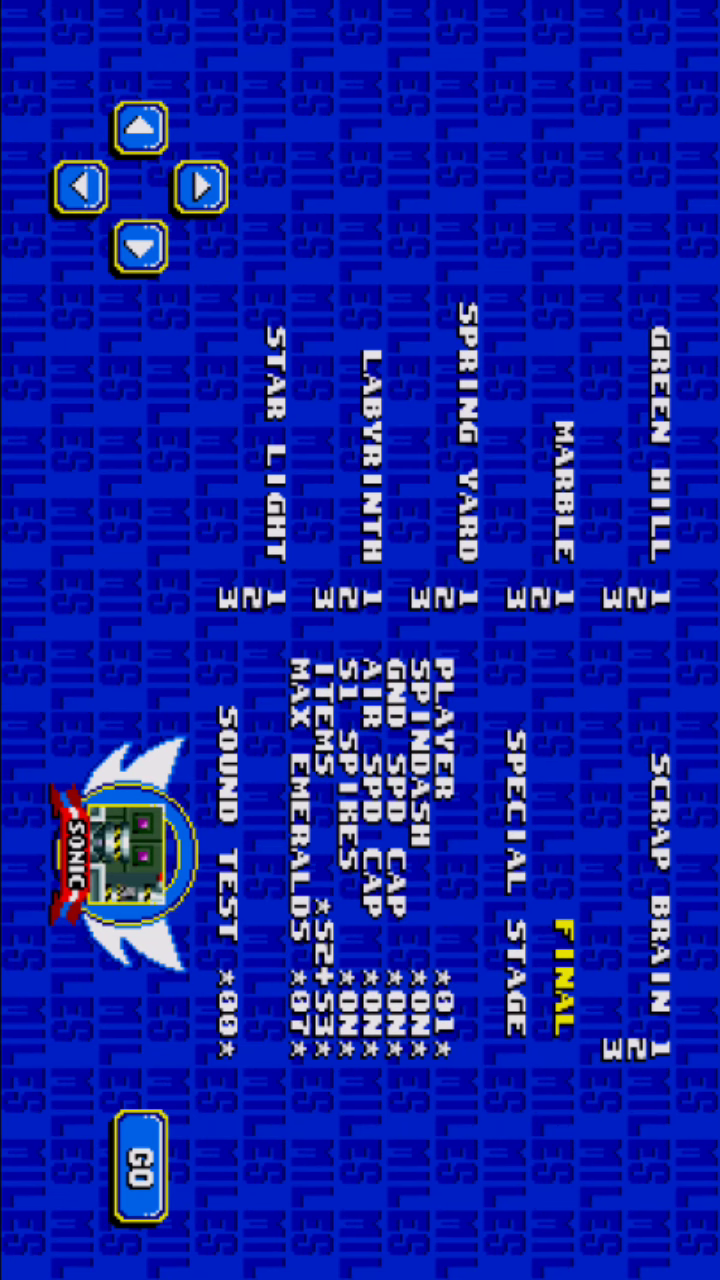
{"action": "left_click", "coordinate": [81, 186]}
{"action": "left_click", "coordinate": [140, 128]}
{"action": "left_click", "coordinate": [81, 186]}
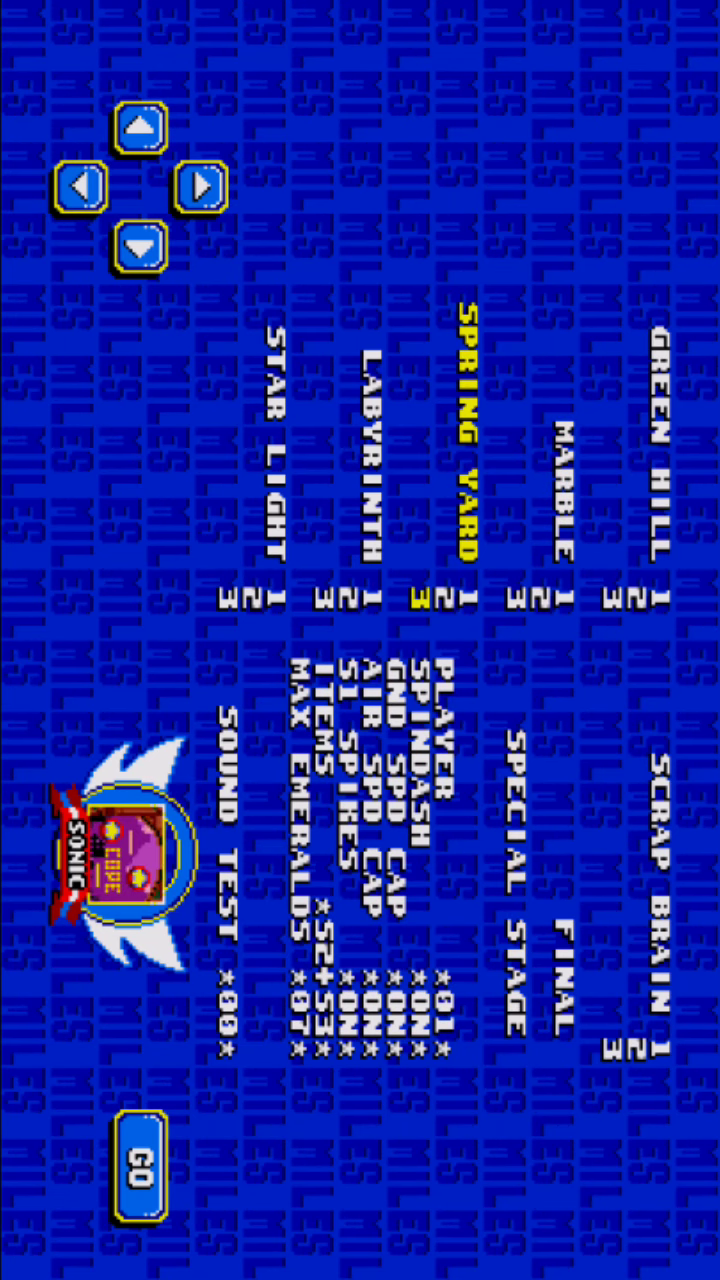
{"action": "left_click", "coordinate": [81, 186]}
{"action": "left_click", "coordinate": [81, 186]}
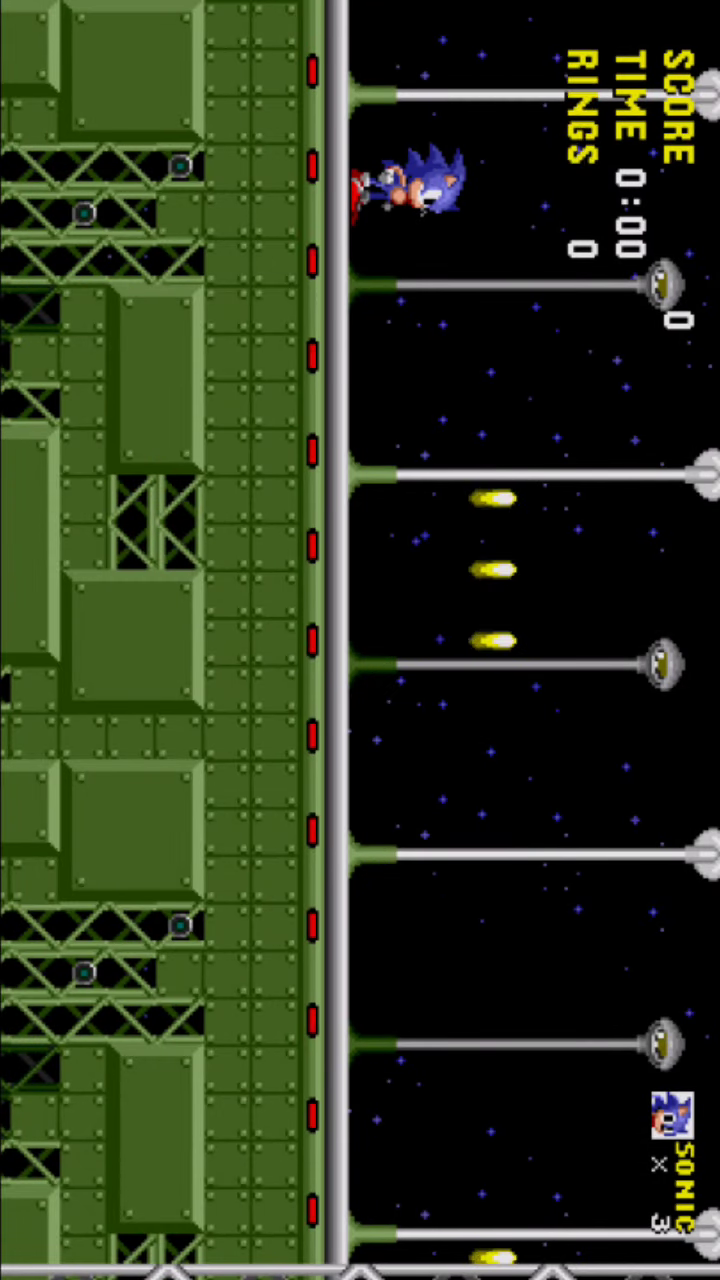
Toggle Sonic into debug placement mode, leaving a ring object with position coordinates
{"action": "left_click", "coordinate": [670, 1115]}
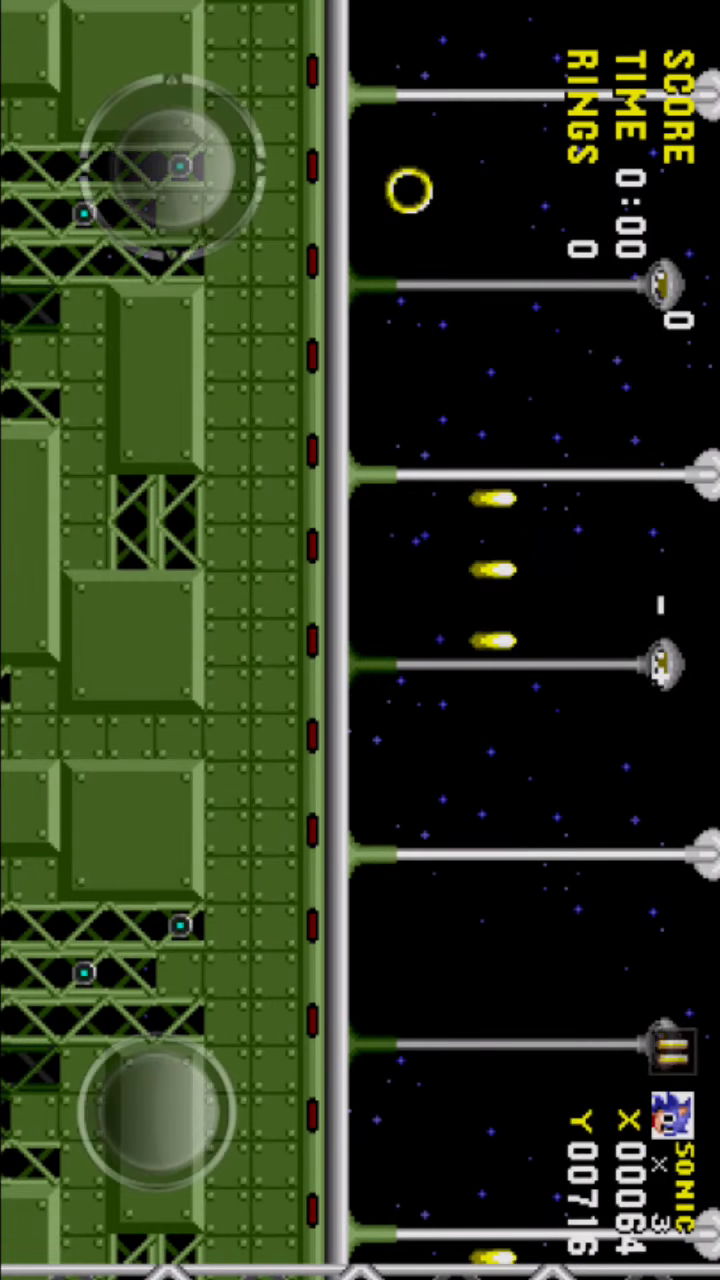
{"action": "left_click", "coordinate": [670, 1115]}
{"action": "left_click", "coordinate": [670, 1115]}
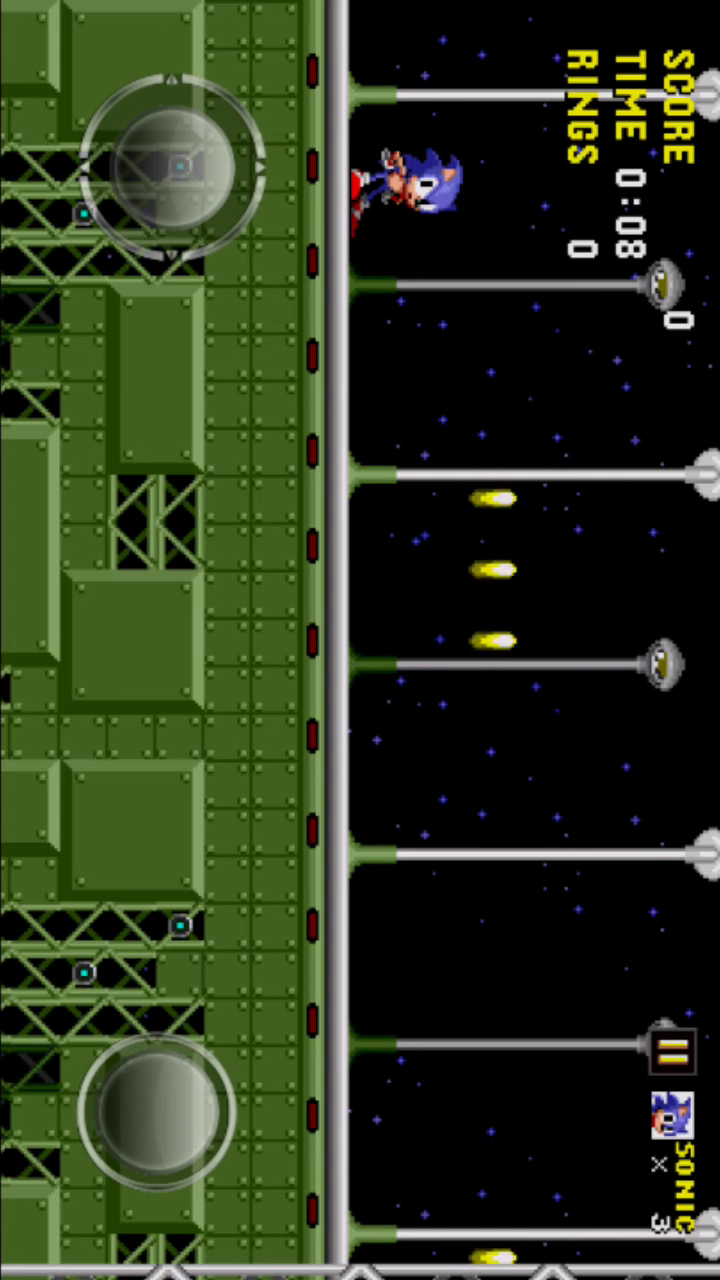
{"action": "left_click", "coordinate": [670, 1115]}
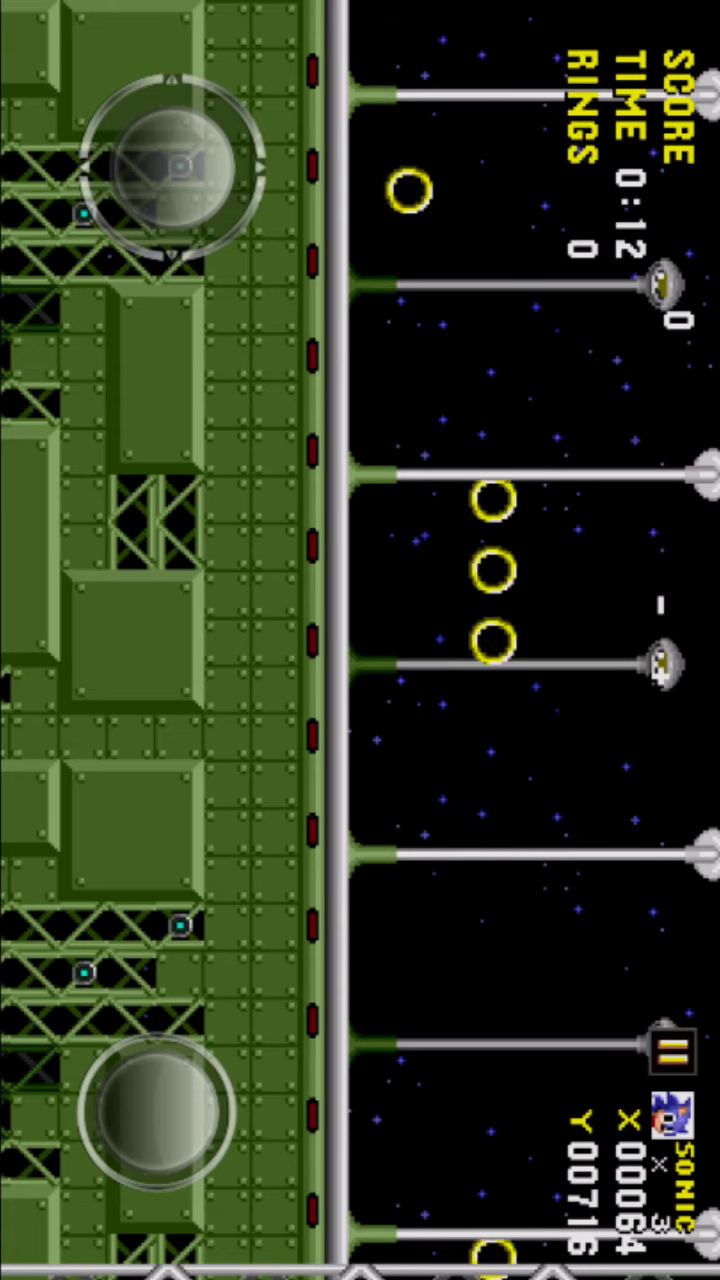
Steer the debug object to the S monitor, revert to Sonic and break it
{"action": "mouse_move", "coordinate": [170, 165]}
{"action": "left_mouse_down"}
{"action": "mouse_move", "coordinate": [165, 240]}
{"action": "mouse_move", "coordinate": [120, 140]}
{"action": "left_mouse_up"}
{"action": "left_click_drag", "start_coordinate": [170, 165], "coordinate": [165, 240]}
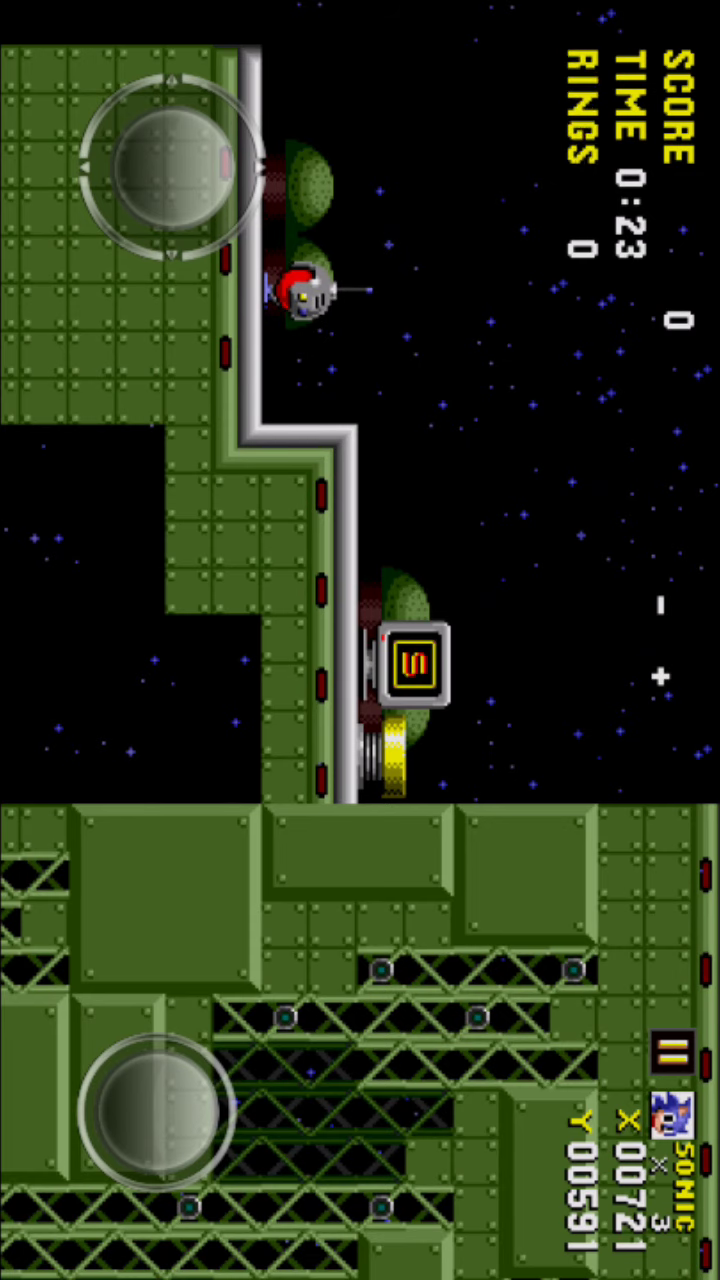
{"action": "left_click", "coordinate": [155, 1110]}
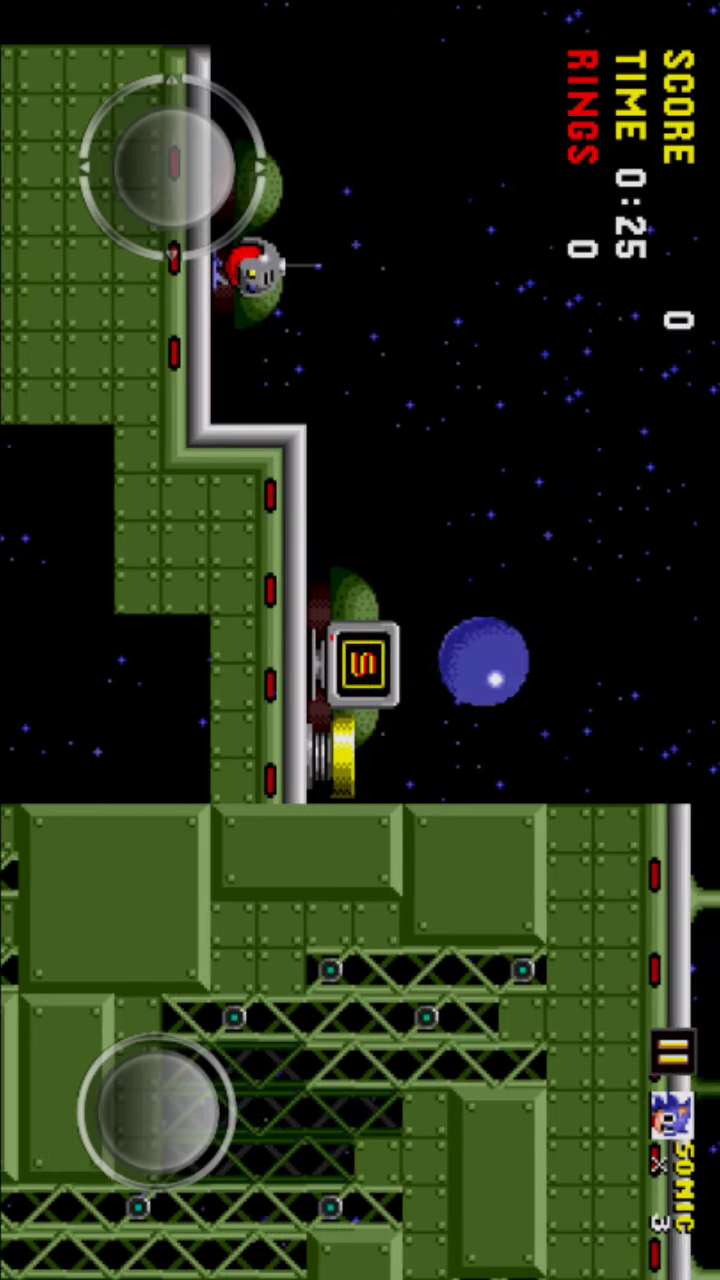
{"action": "mouse_move", "coordinate": [170, 165]}
{"action": "left_mouse_down"}
{"action": "mouse_move", "coordinate": [170, 235]}
{"action": "mouse_move", "coordinate": [160, 165]}
{"action": "left_mouse_up"}
Transform into Super Sonic and fly onward through Star Light Zone
{"action": "left_click", "coordinate": [155, 1110]}
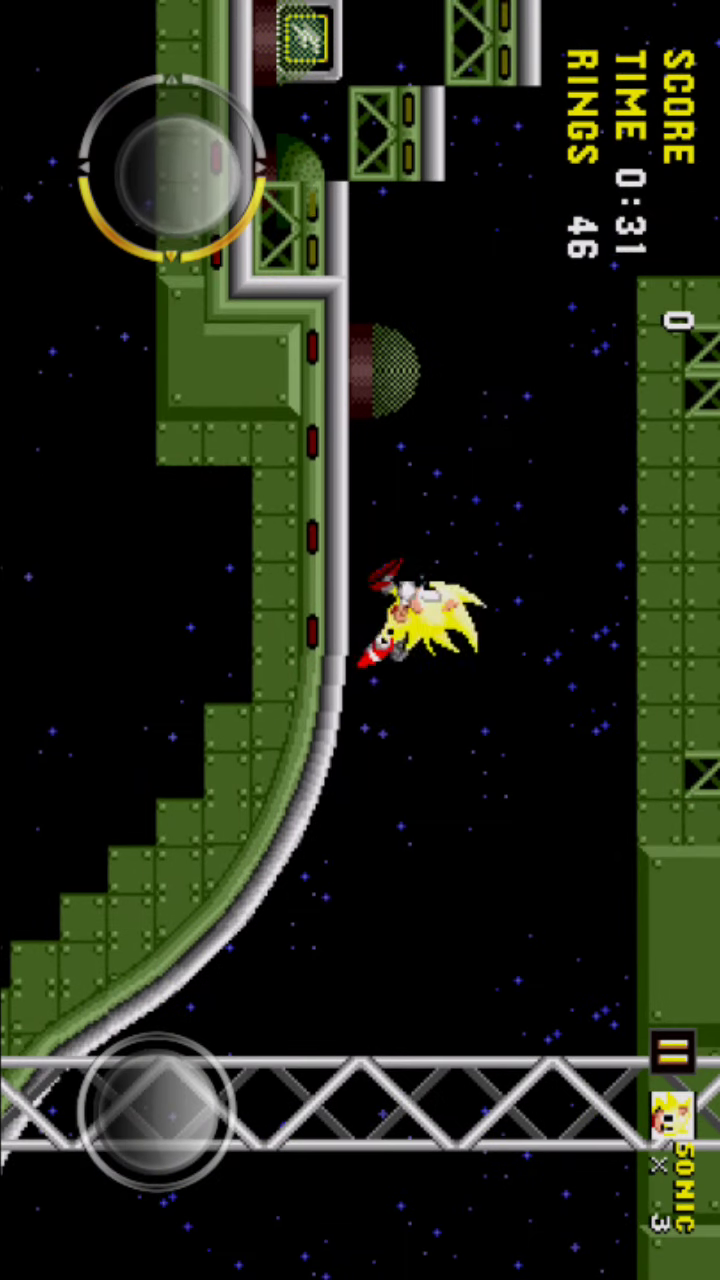
{"action": "left_click_drag", "start_coordinate": [160, 165], "coordinate": [172, 180]}
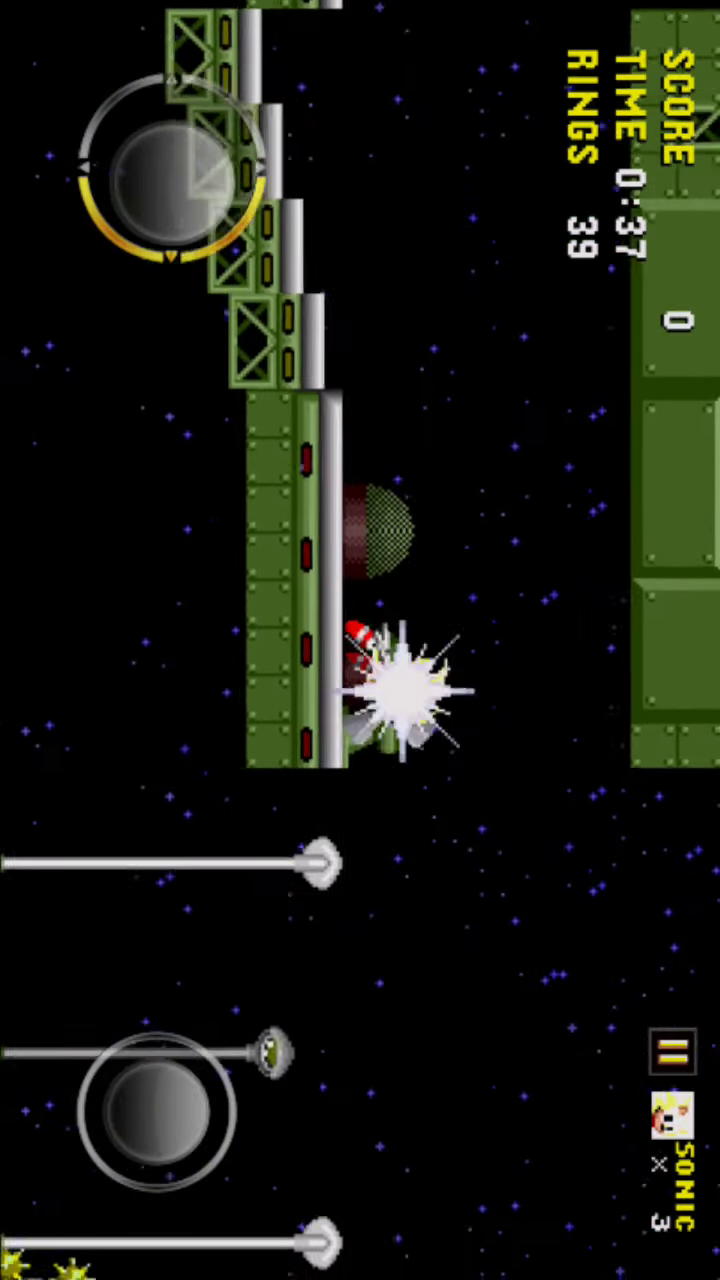
{"action": "mouse_move", "coordinate": [172, 180]}
{"action": "left_mouse_down"}
{"action": "mouse_move", "coordinate": [180, 165]}
{"action": "mouse_move", "coordinate": [171, 171]}
{"action": "mouse_move", "coordinate": [166, 160]}
{"action": "mouse_move", "coordinate": [172, 180]}
{"action": "left_mouse_up"}
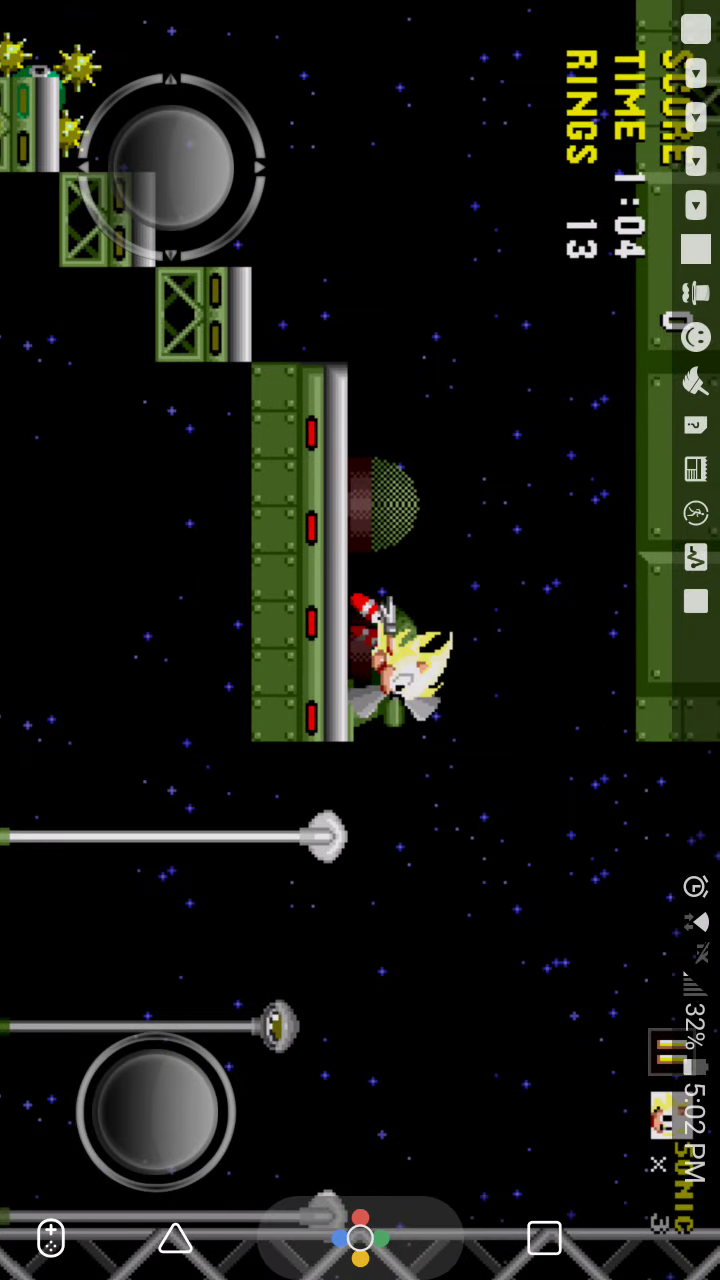
Go to the home screen, swipe to Screen Recorder and open its video list
{"action": "left_click", "coordinate": [360, 1238]}
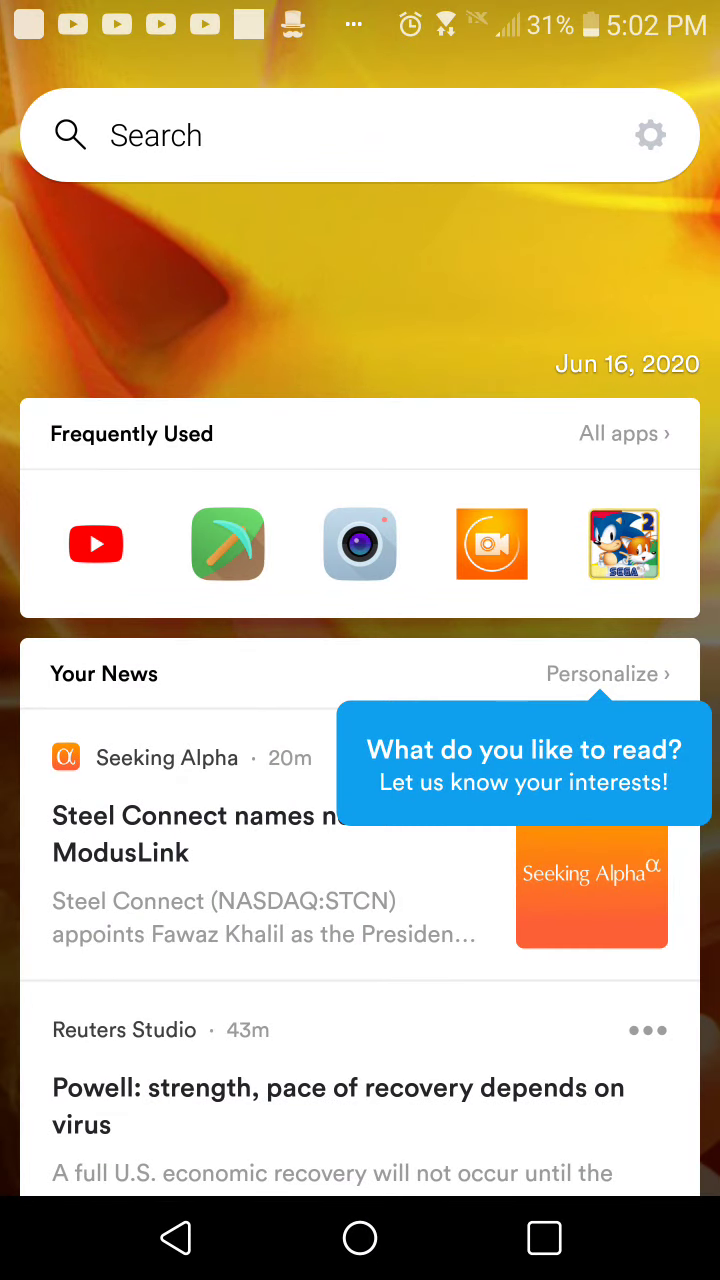
{"action": "left_click_drag", "start_coordinate": [600, 640], "coordinate": [120, 640]}
{"action": "mouse_move", "coordinate": [600, 640]}
{"action": "left_mouse_down"}
{"action": "mouse_move", "coordinate": [120, 640]}
{"action": "mouse_move", "coordinate": [600, 640]}
{"action": "left_mouse_up"}
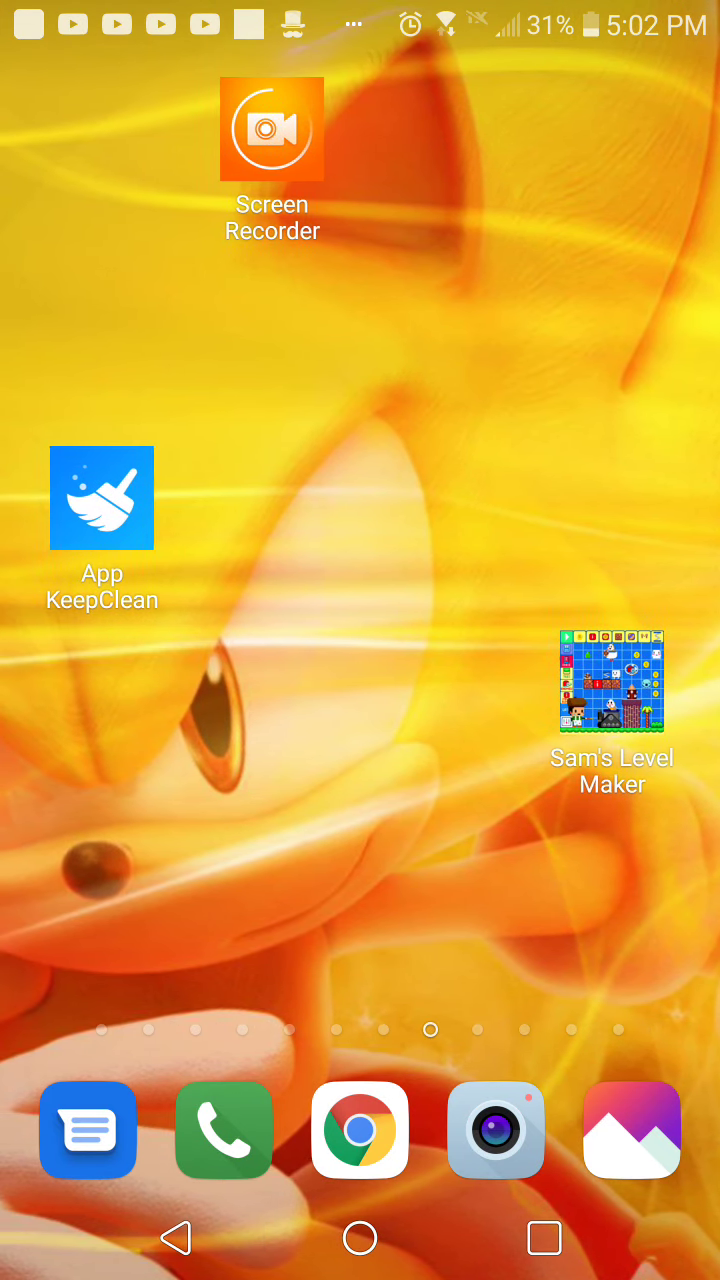
{"action": "left_click", "coordinate": [274, 129]}
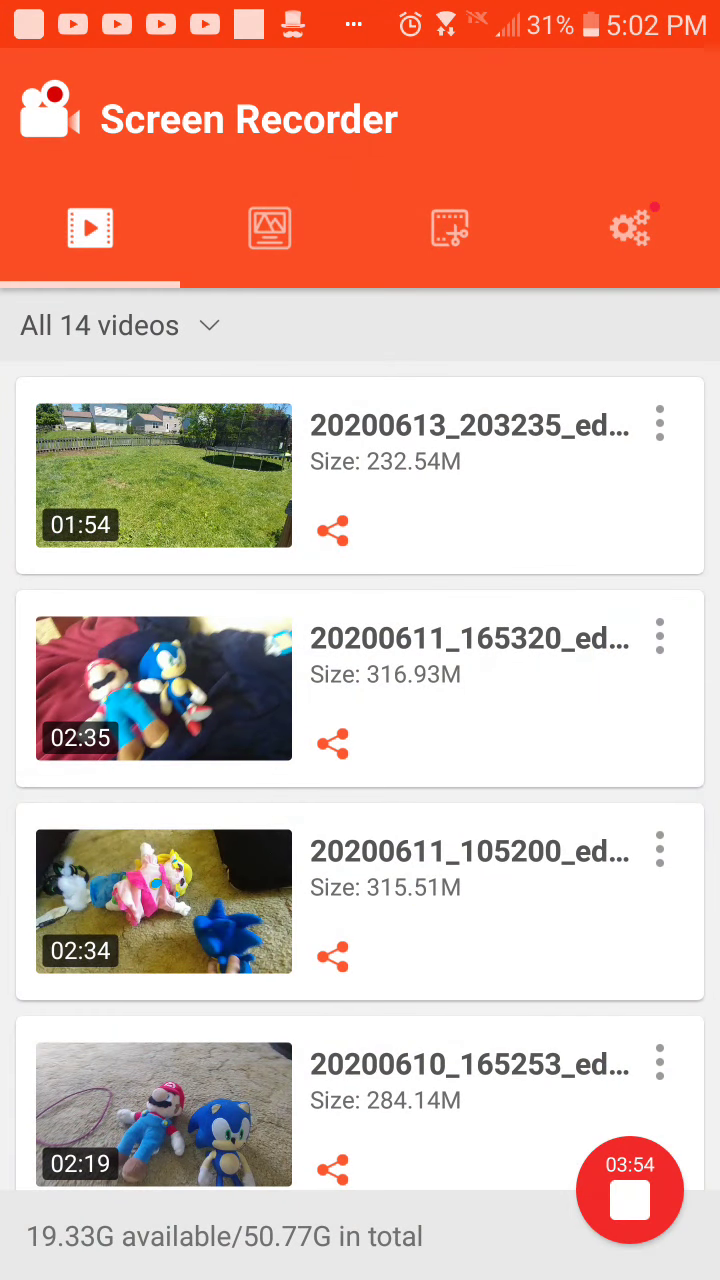